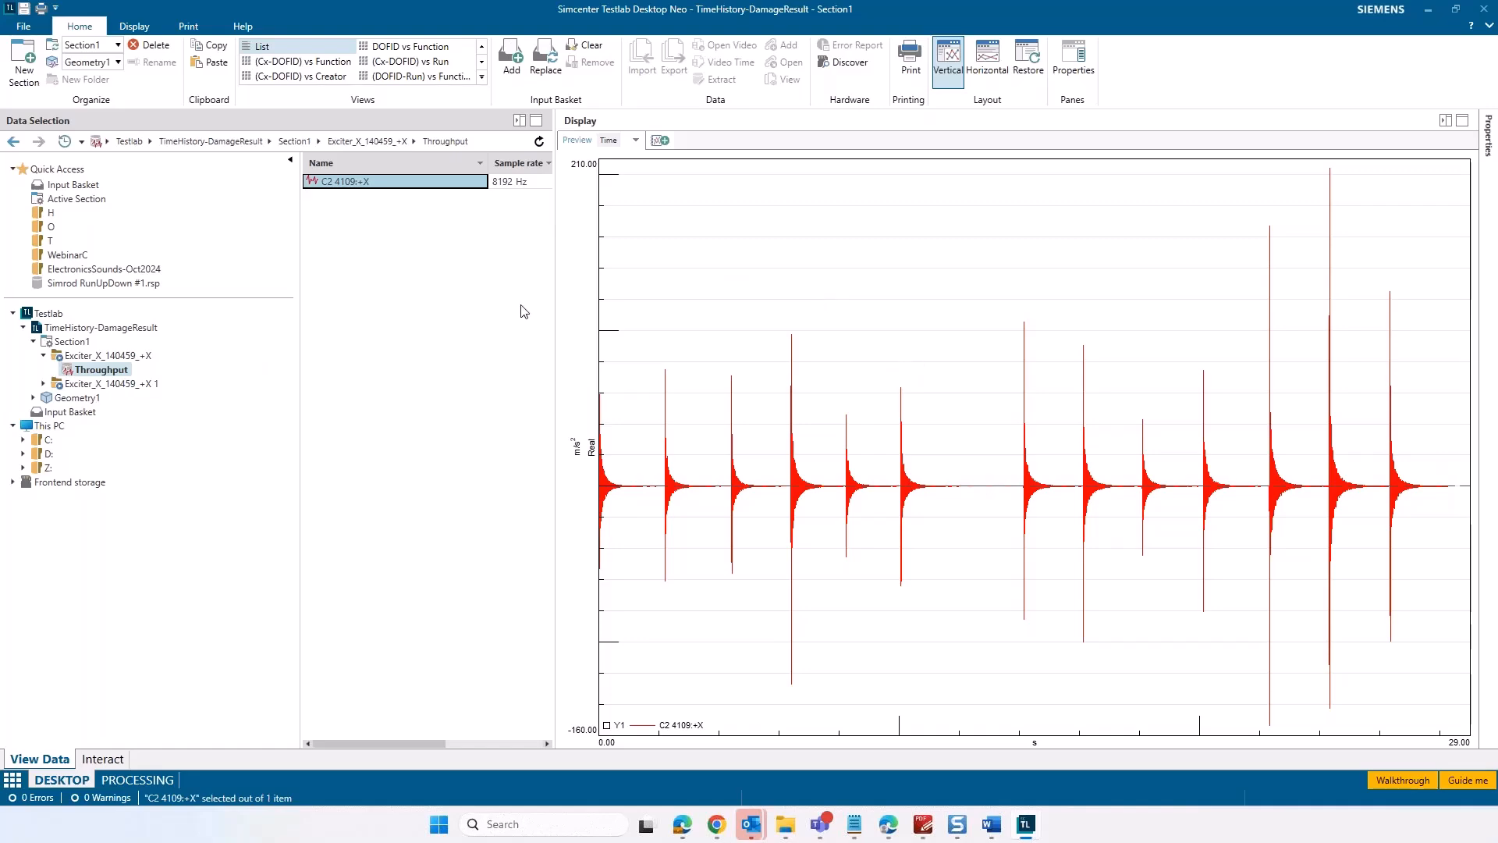
# - Replace the input basket contents with the Throughput data of Exciter_X_140459_+X and display the basket
pyautogui.rightClick(114, 376)
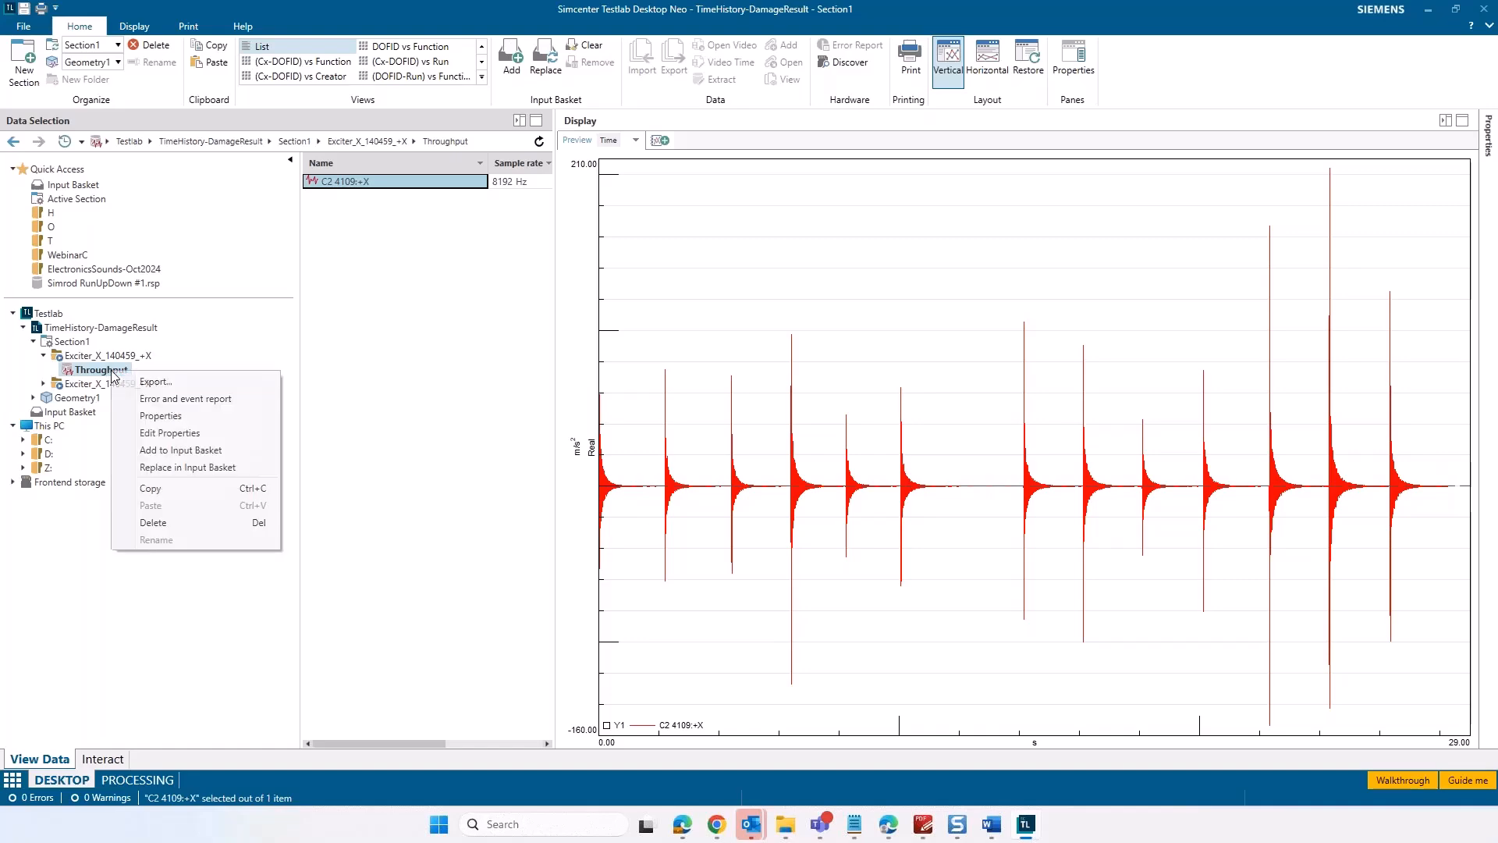
pyautogui.click(185, 465)
pyautogui.click(82, 185)
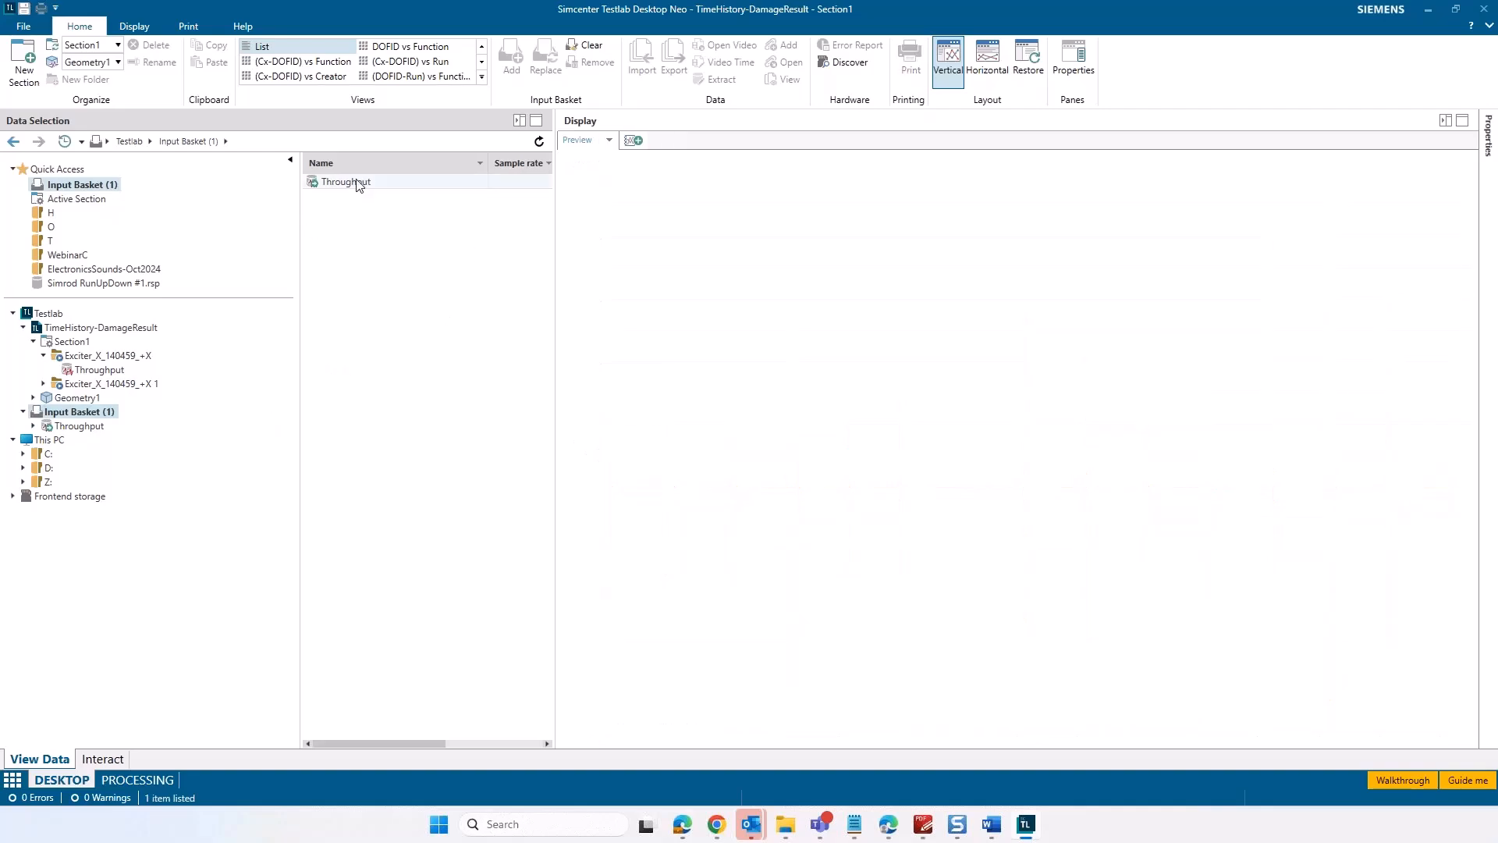
# - Switch to the Processing task and review which add-ins are loaded
pyautogui.click(148, 780)
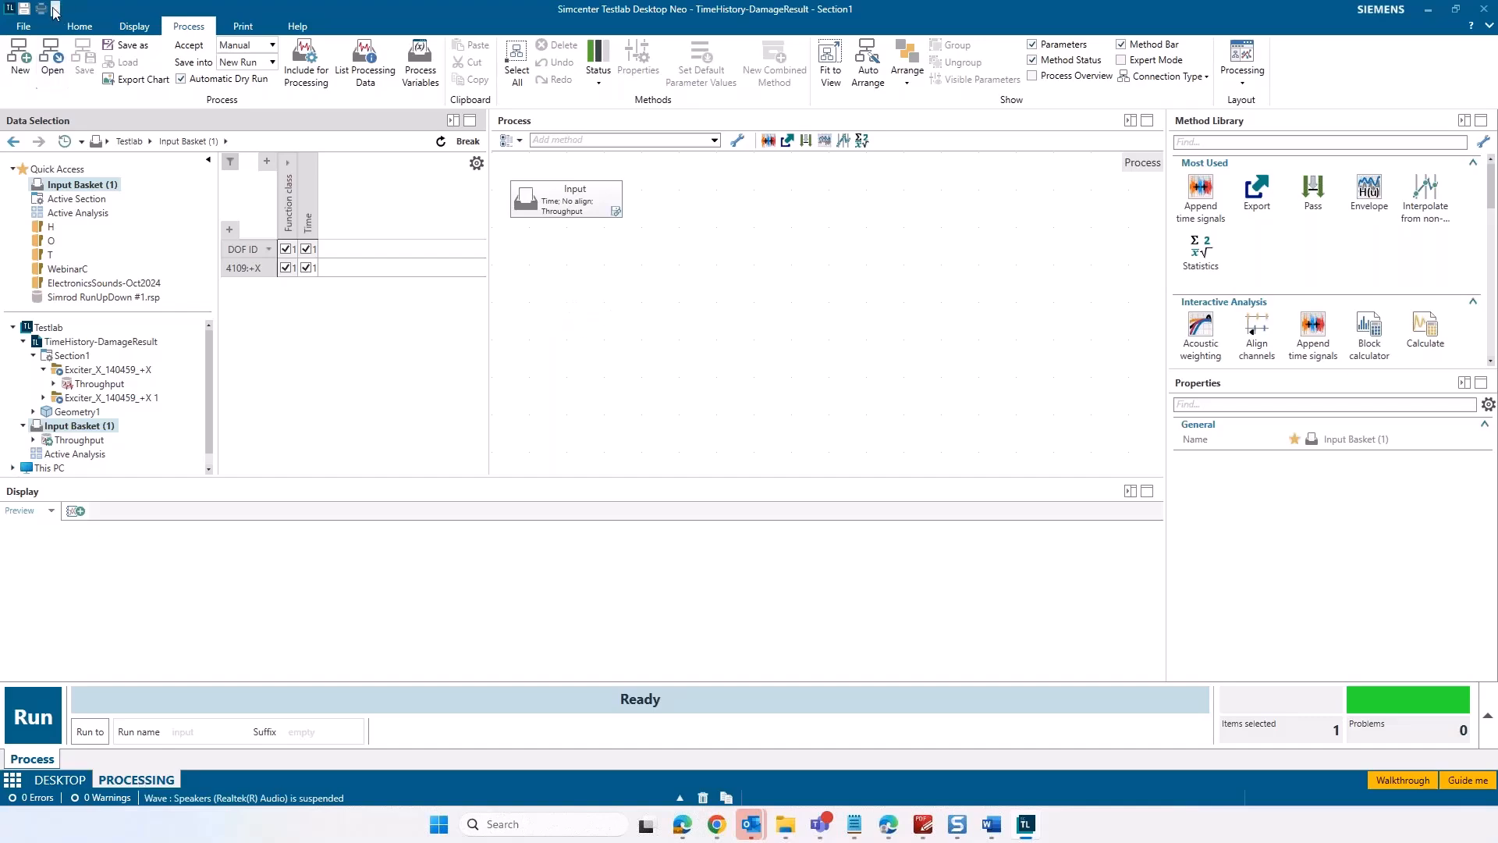
pyautogui.click(25, 26)
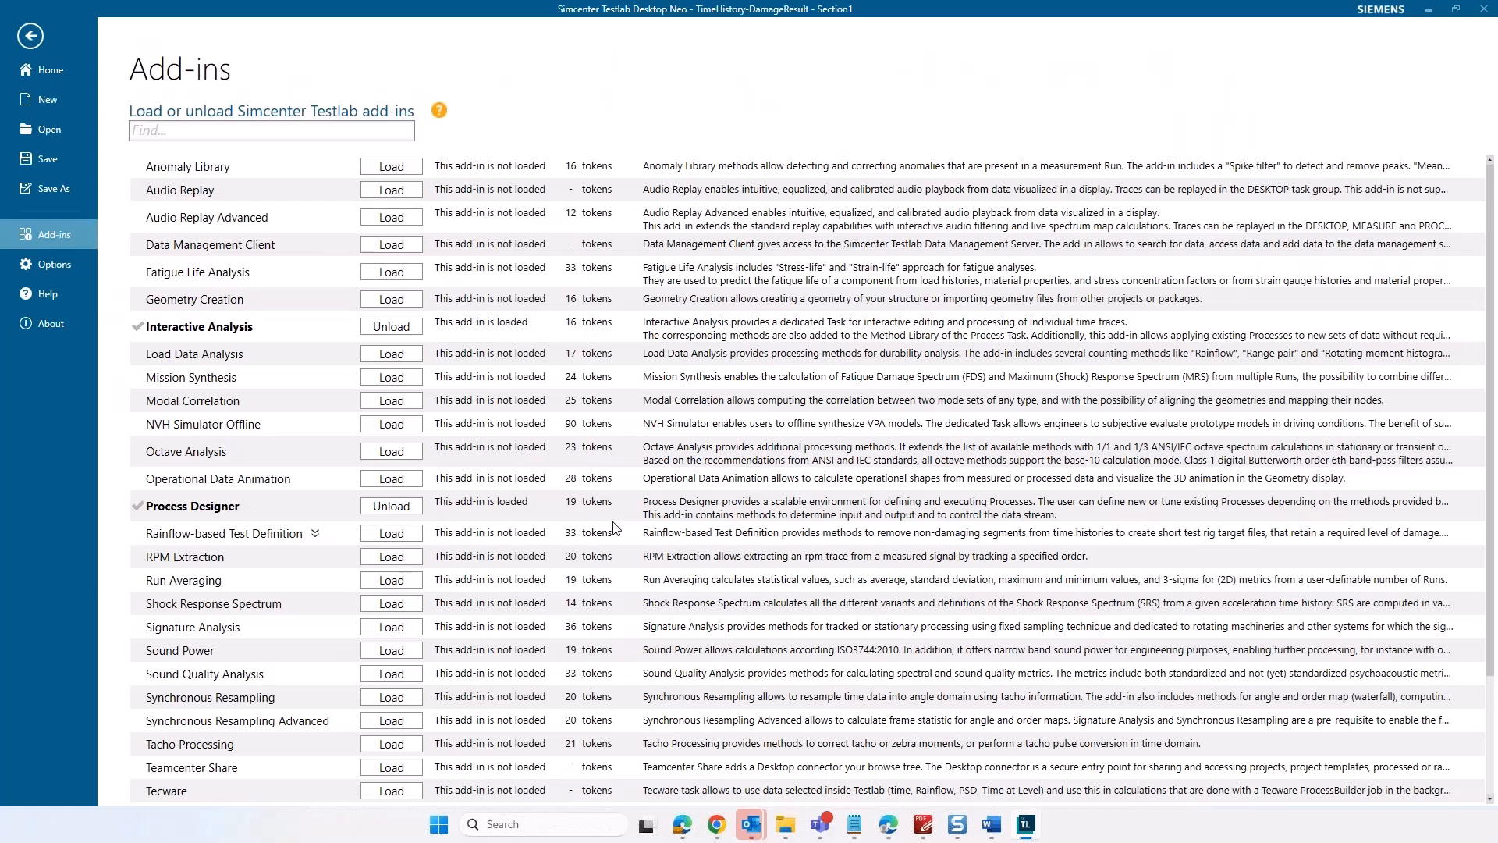
pyautogui.click(31, 36)
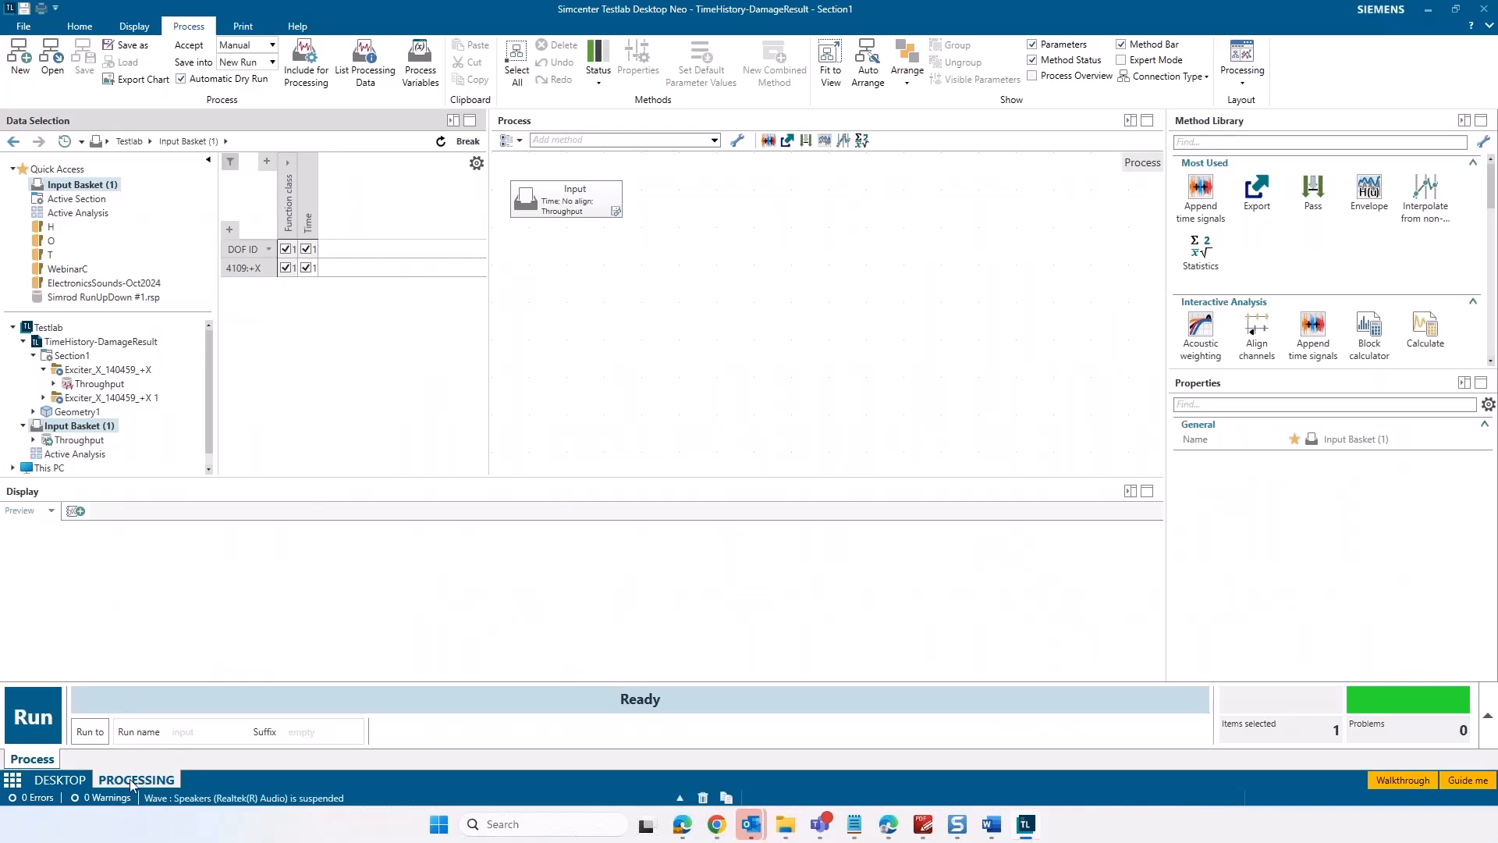
# - Open the predefined central process "Damage-based time compression incl Compare"
pyautogui.click(53, 61)
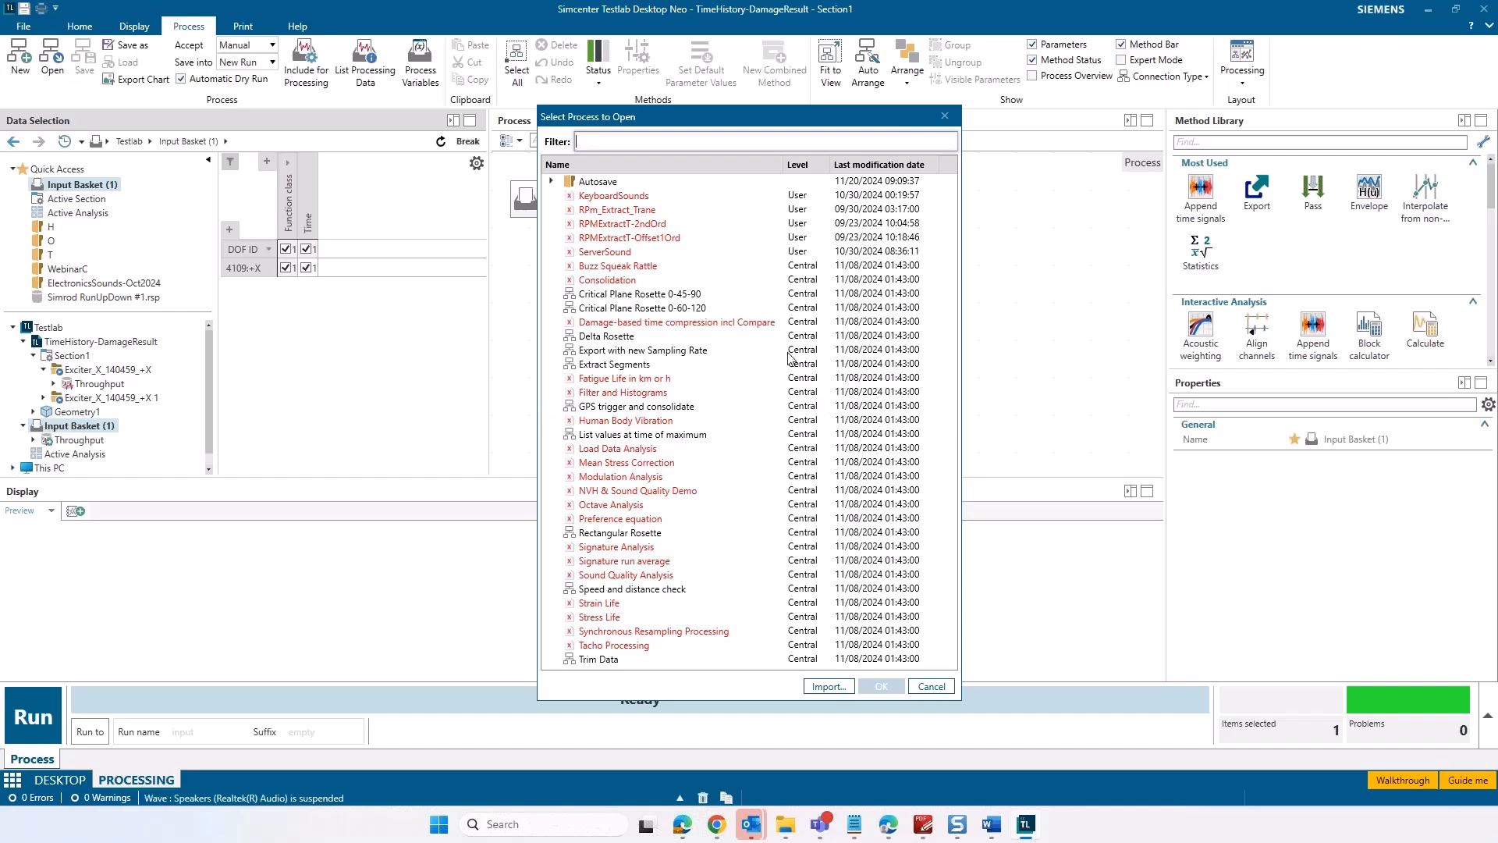
pyautogui.click(631, 325)
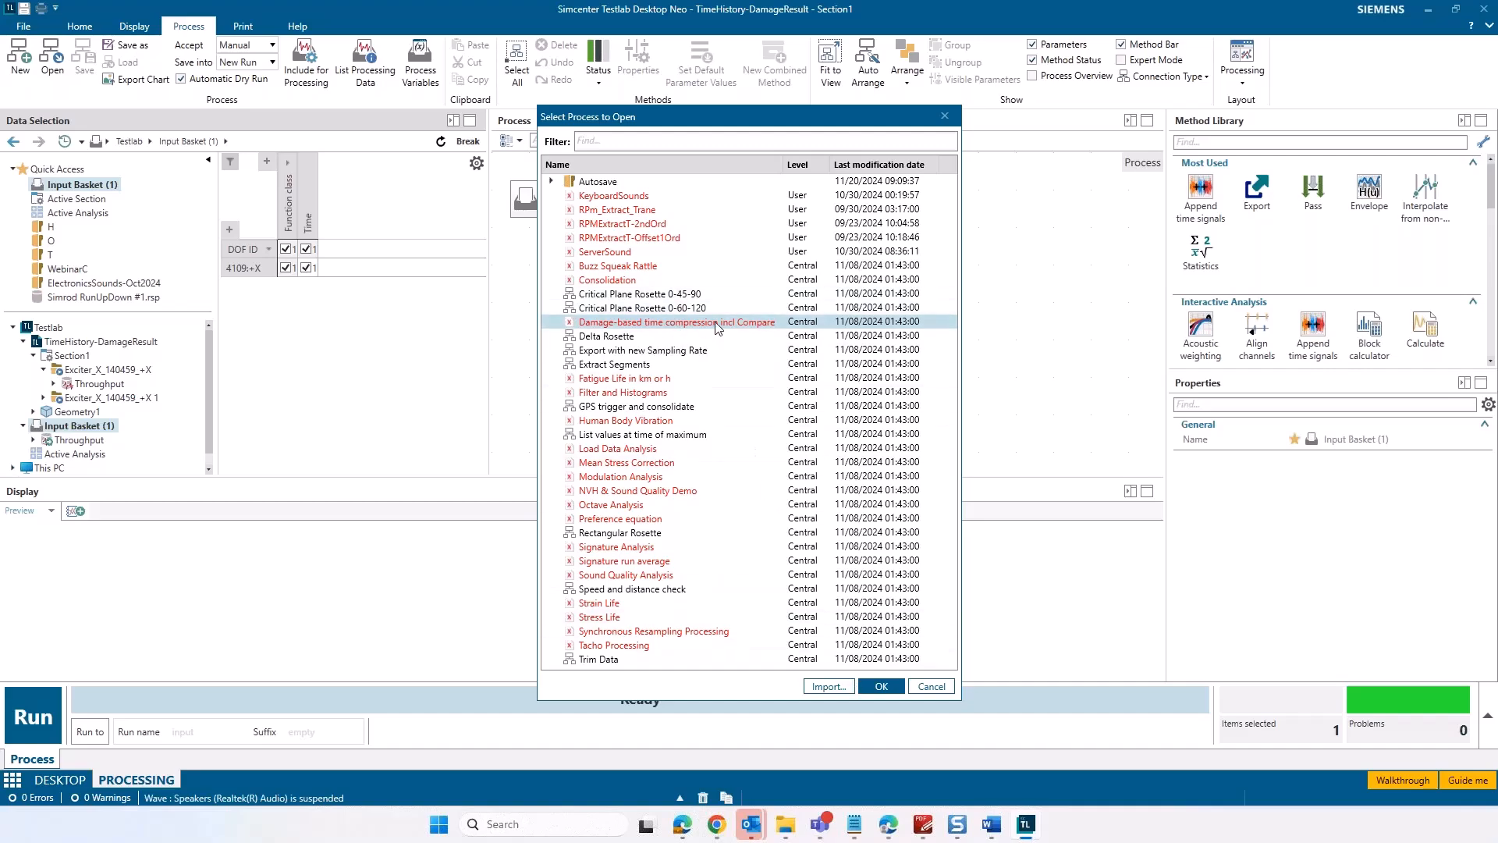
pyautogui.click(889, 687)
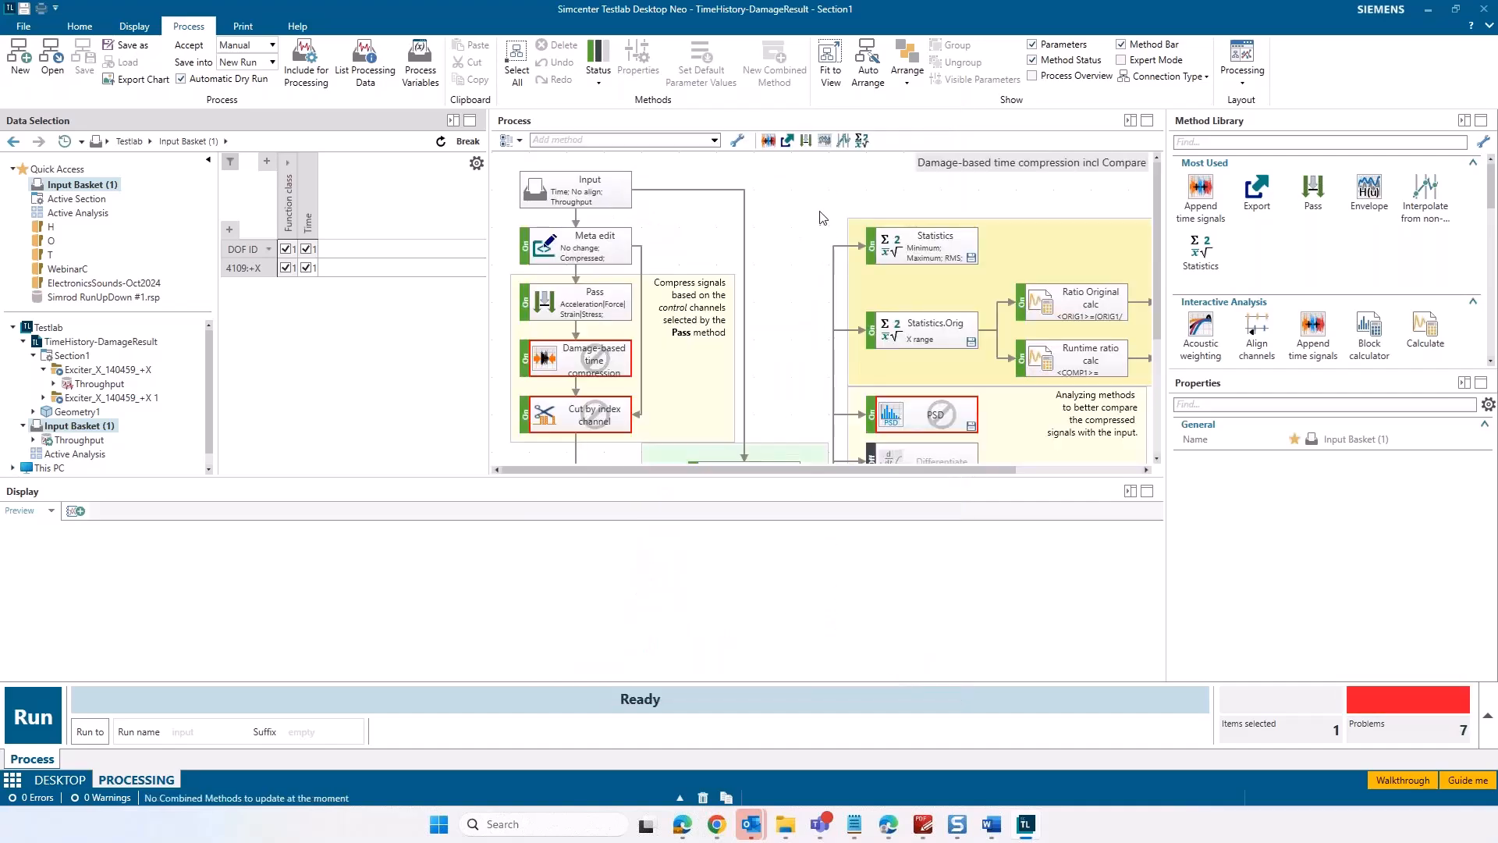
# - Check which add-ins the blocked methods require, including Damage-based time compression, PSD, and Range pair vs. damage
pyautogui.scroll(-1, 815, 228)
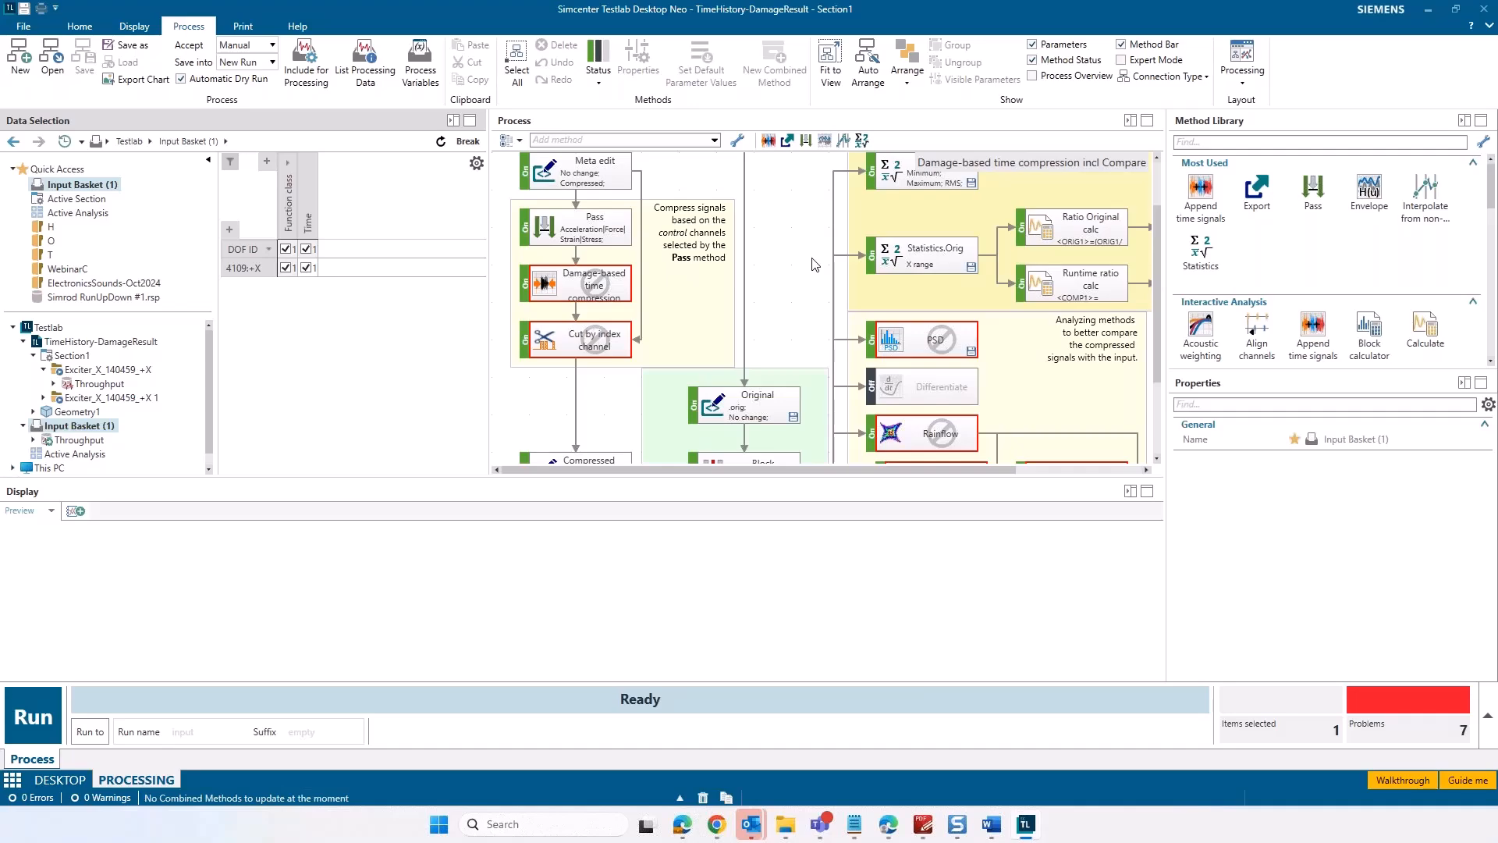
pyautogui.click(576, 288)
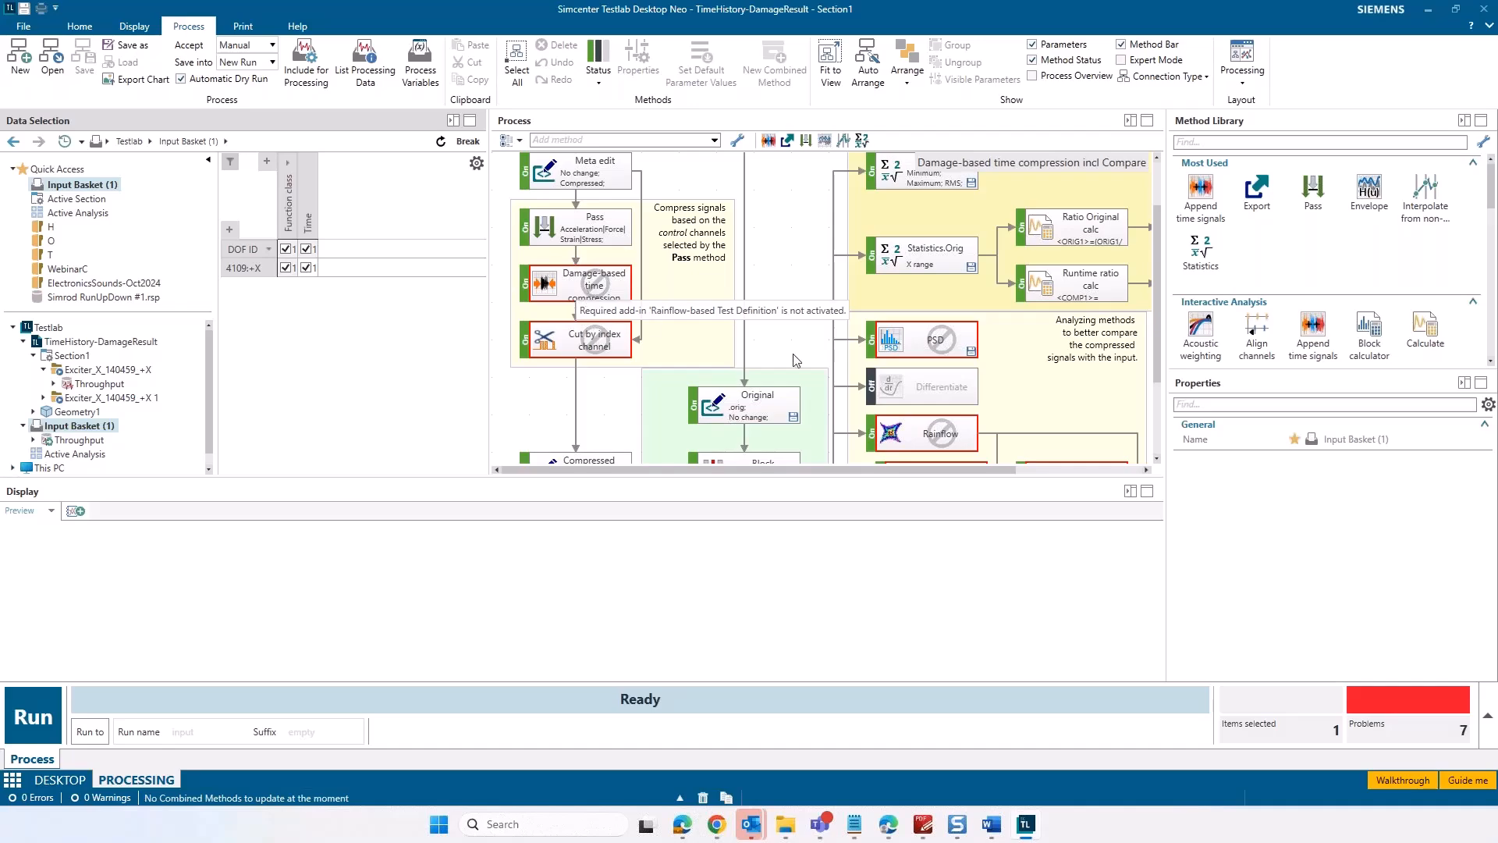
pyautogui.click(954, 347)
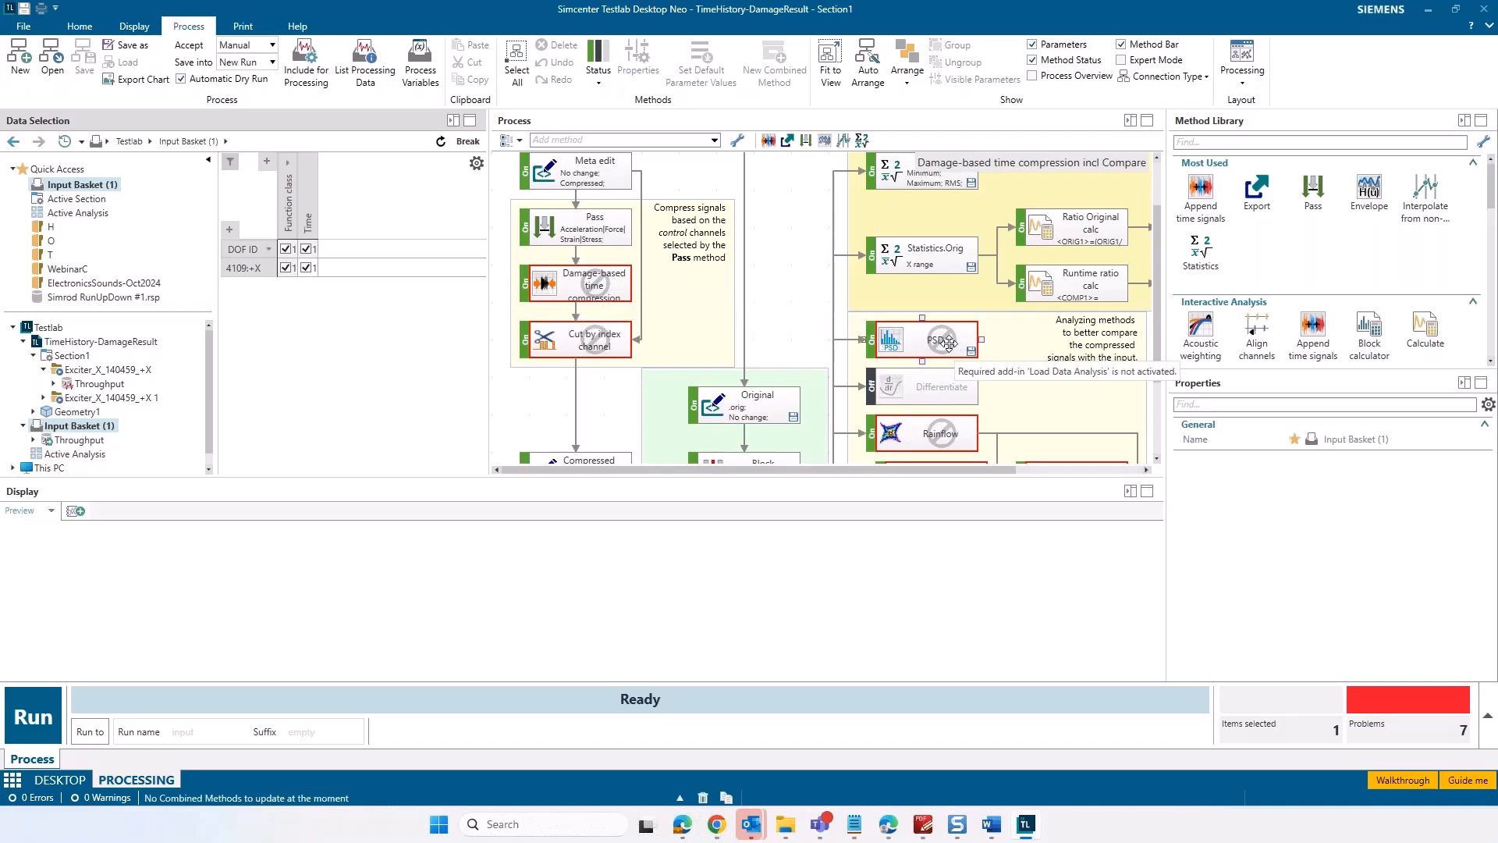
pyautogui.scroll(-3, 944, 328)
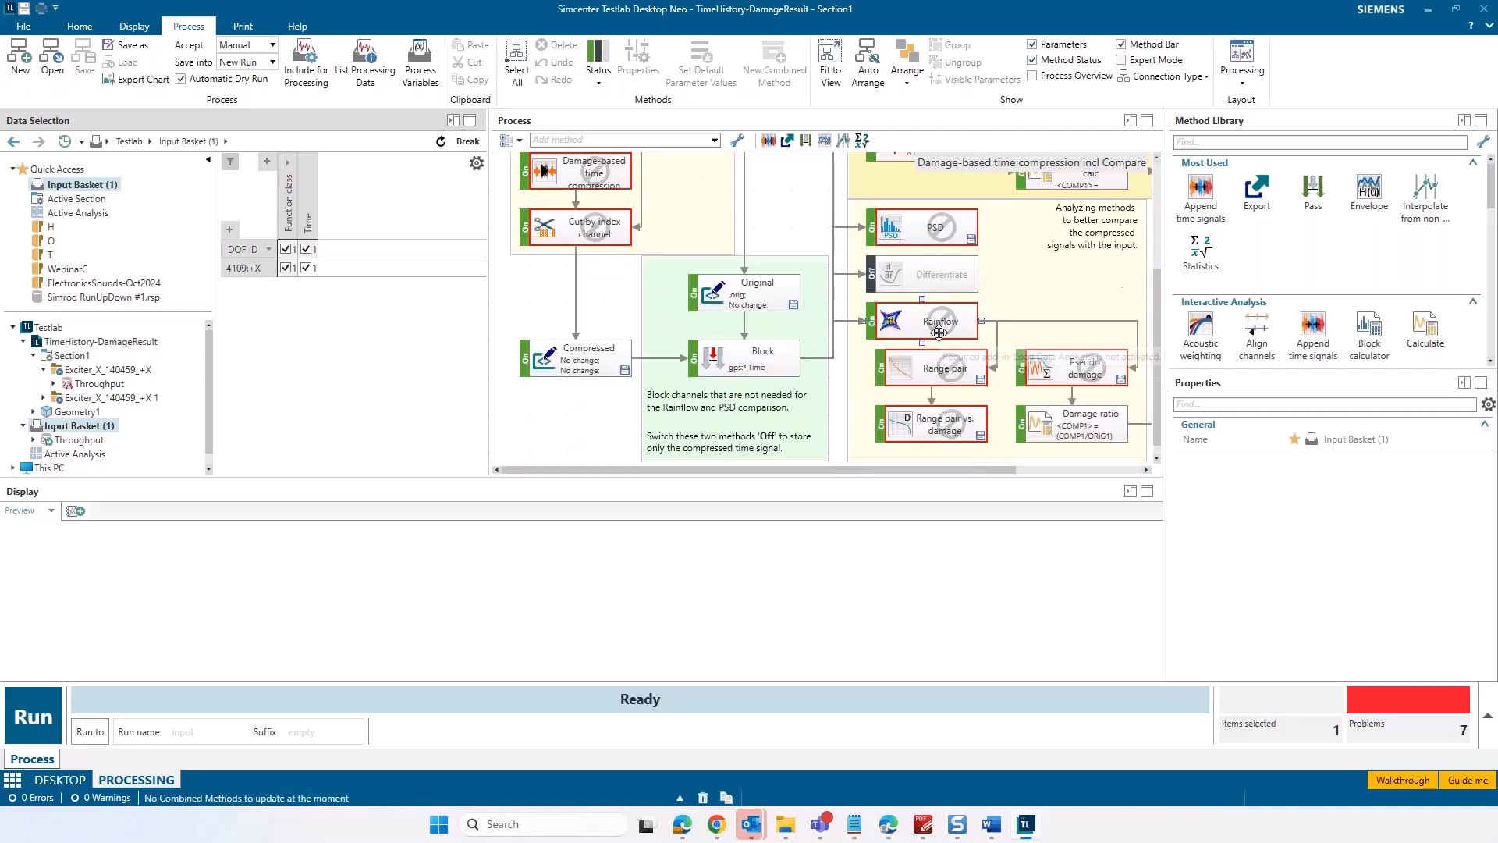
pyautogui.click(959, 436)
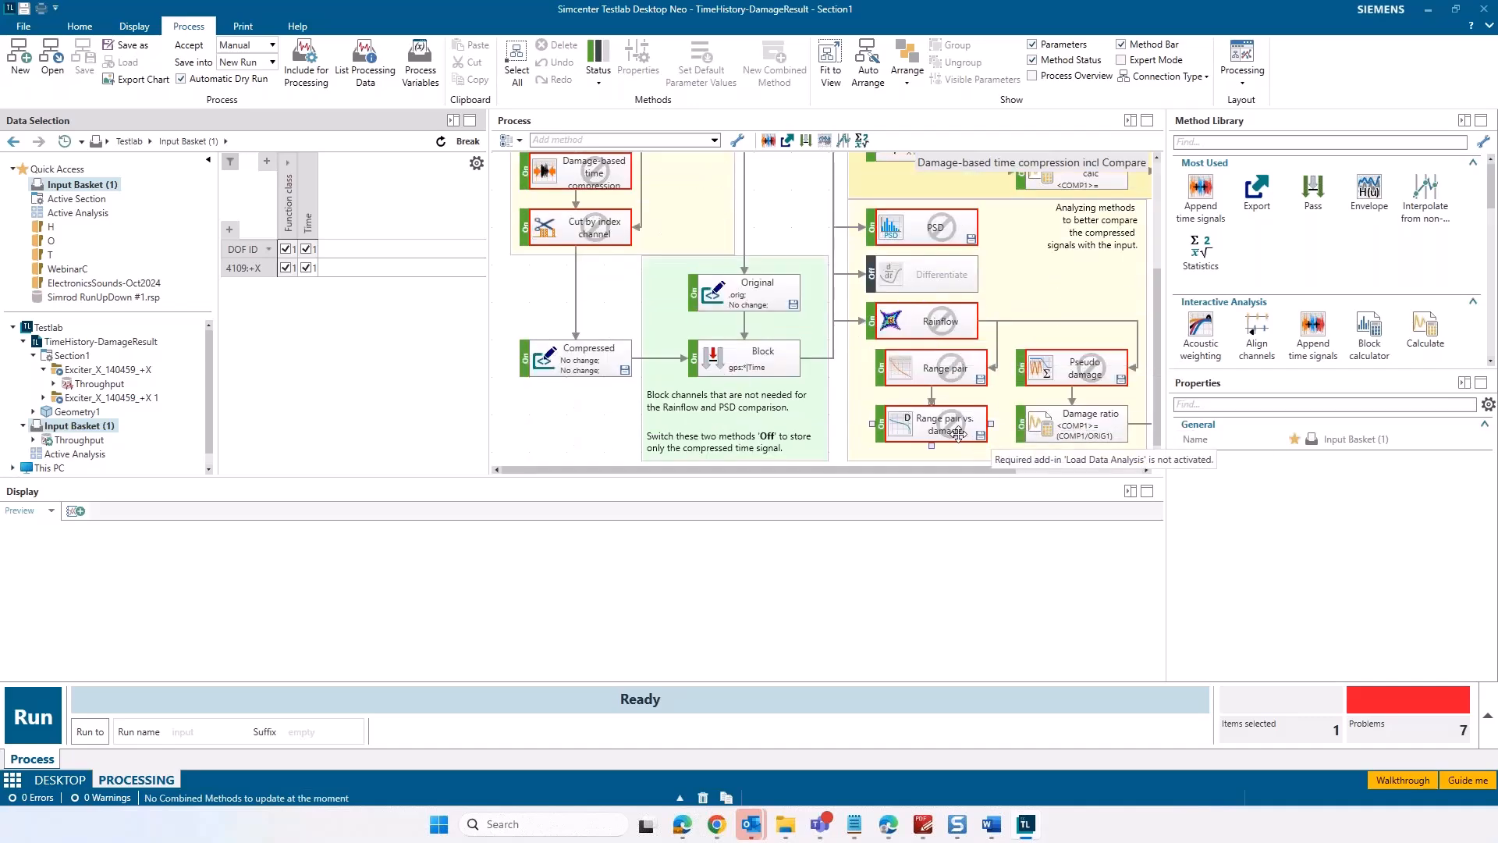
pyautogui.click(591, 227)
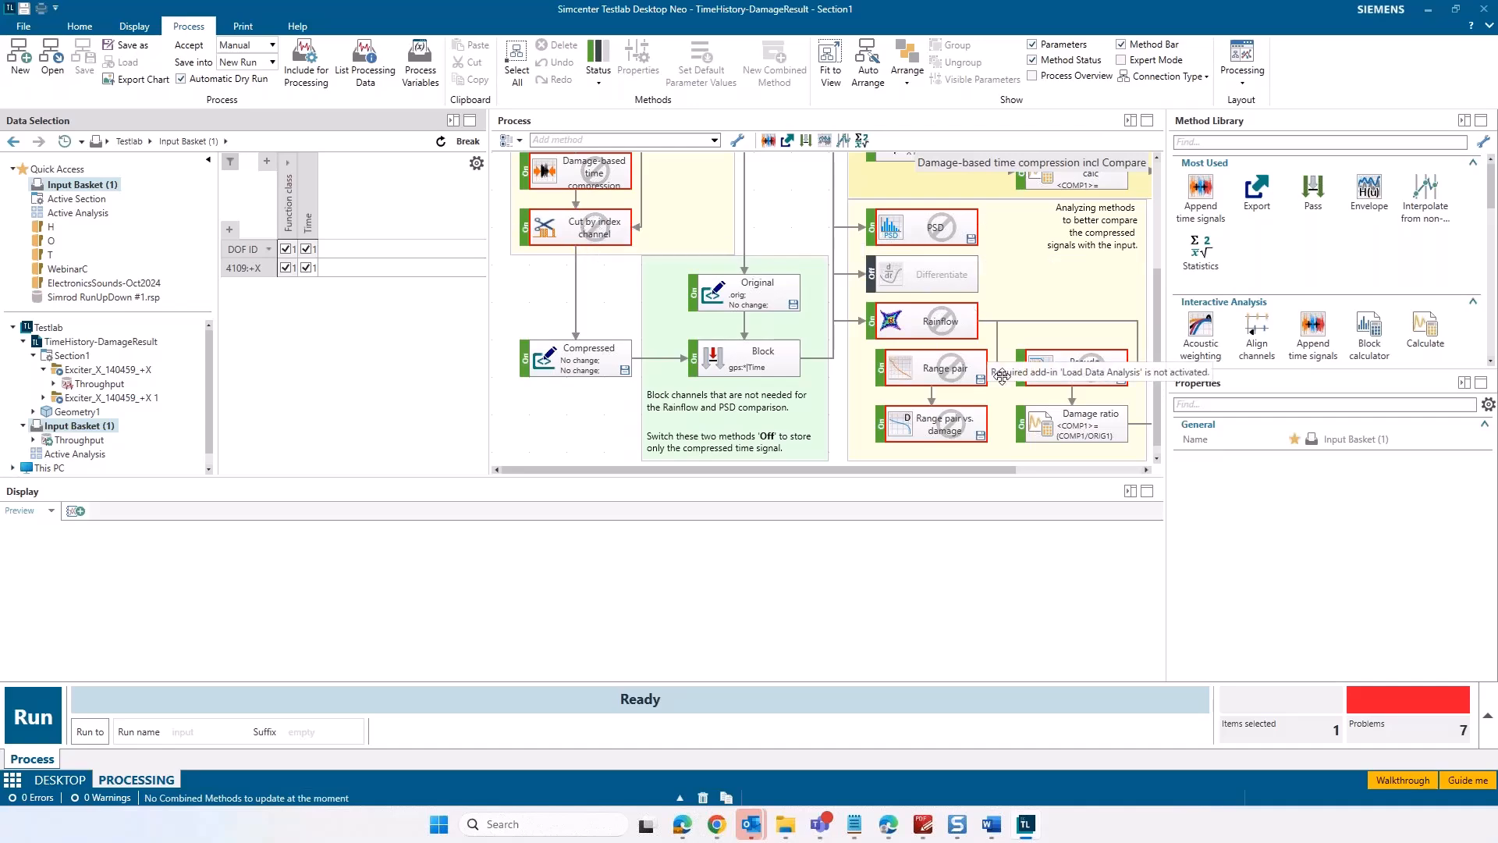
# - Load the Load Data Analysis and Rainflow-based Test Definition add-ins and return to the process
pyautogui.click(24, 28)
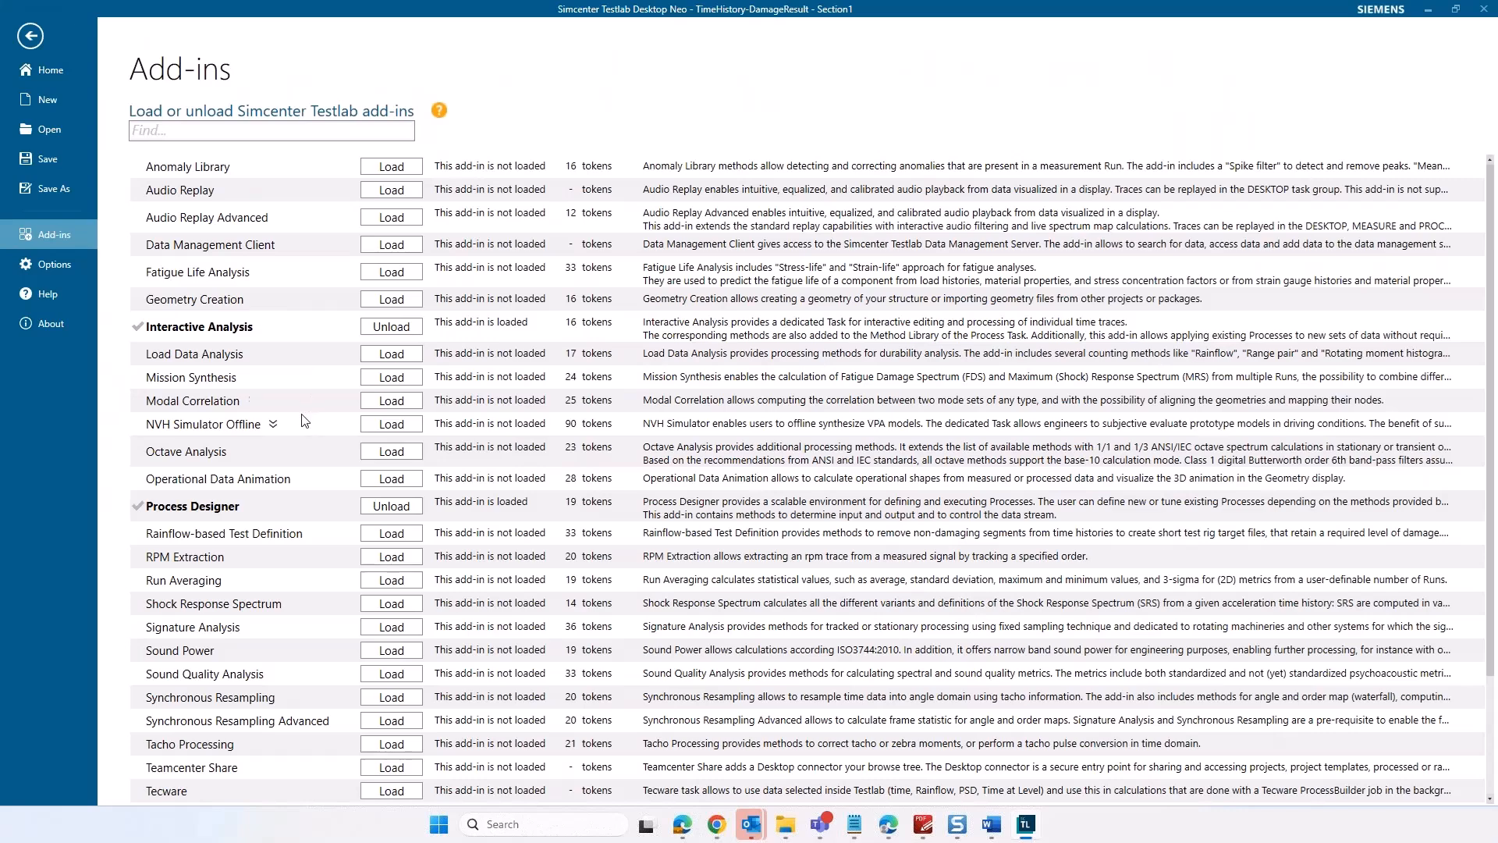
pyautogui.click(389, 354)
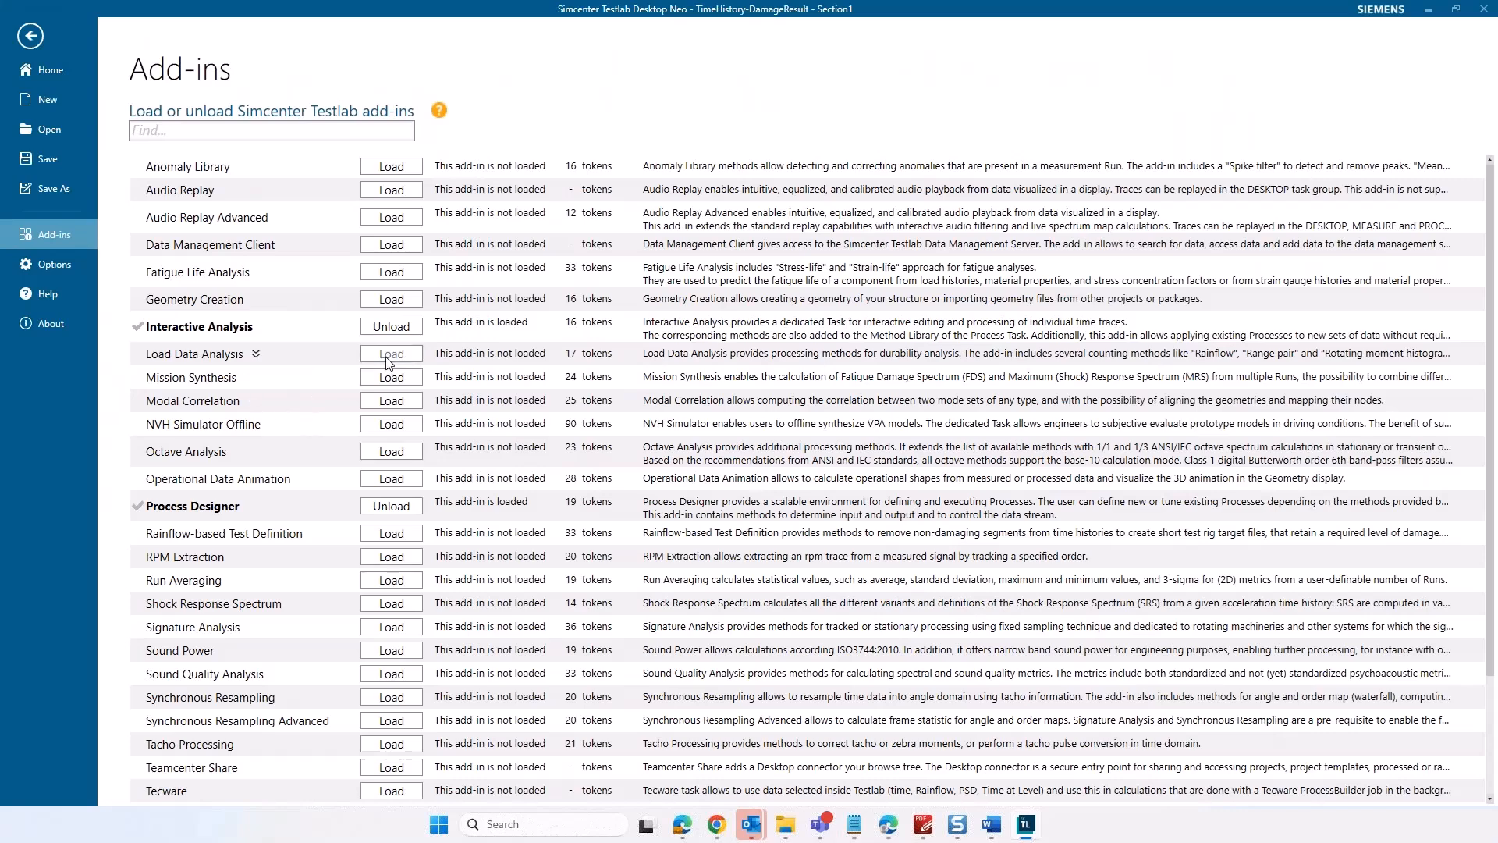
pyautogui.click(391, 532)
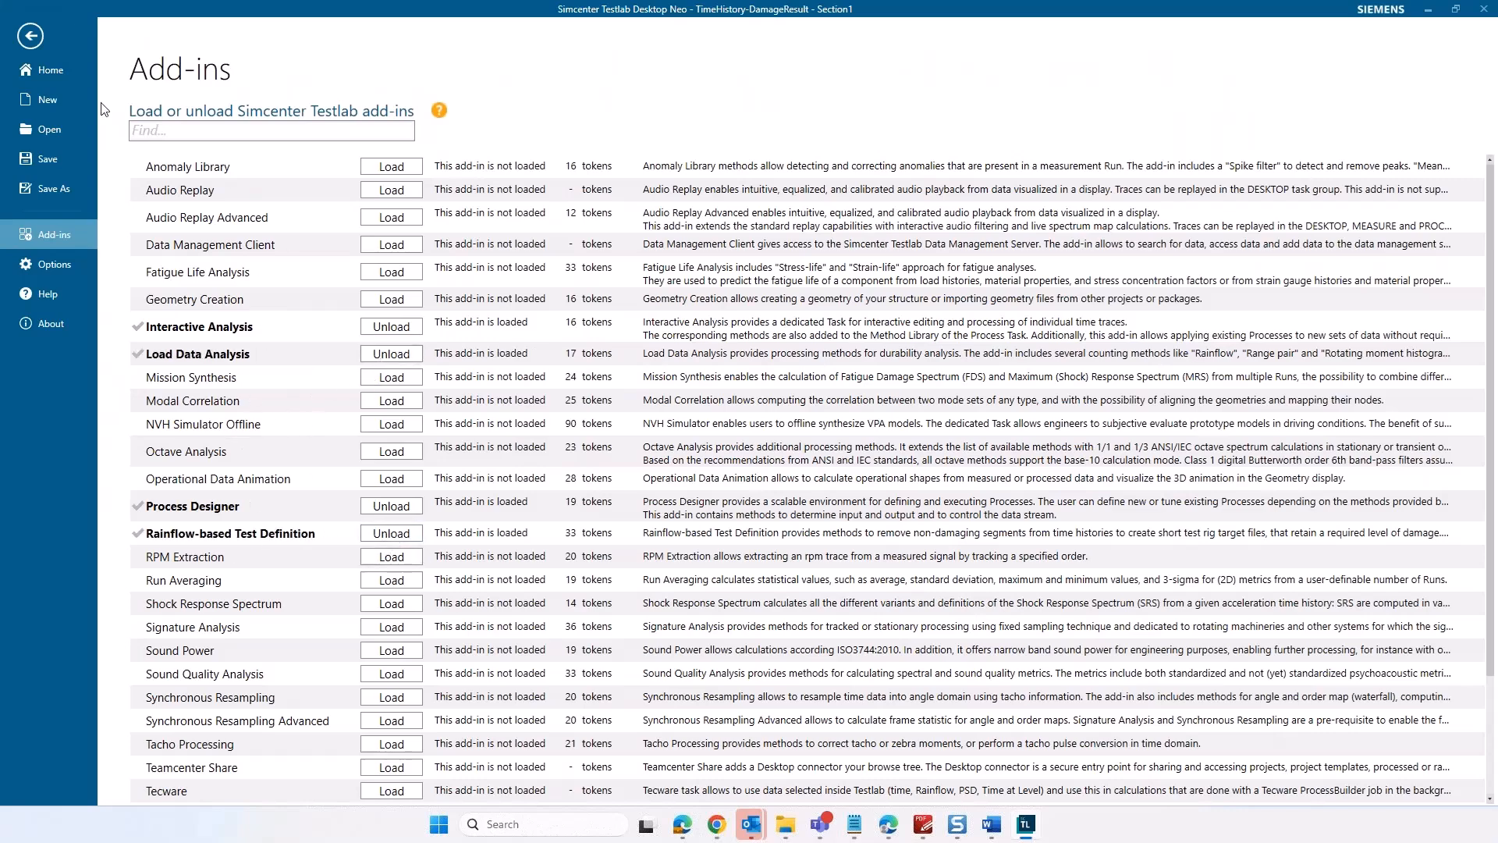
pyautogui.click(25, 32)
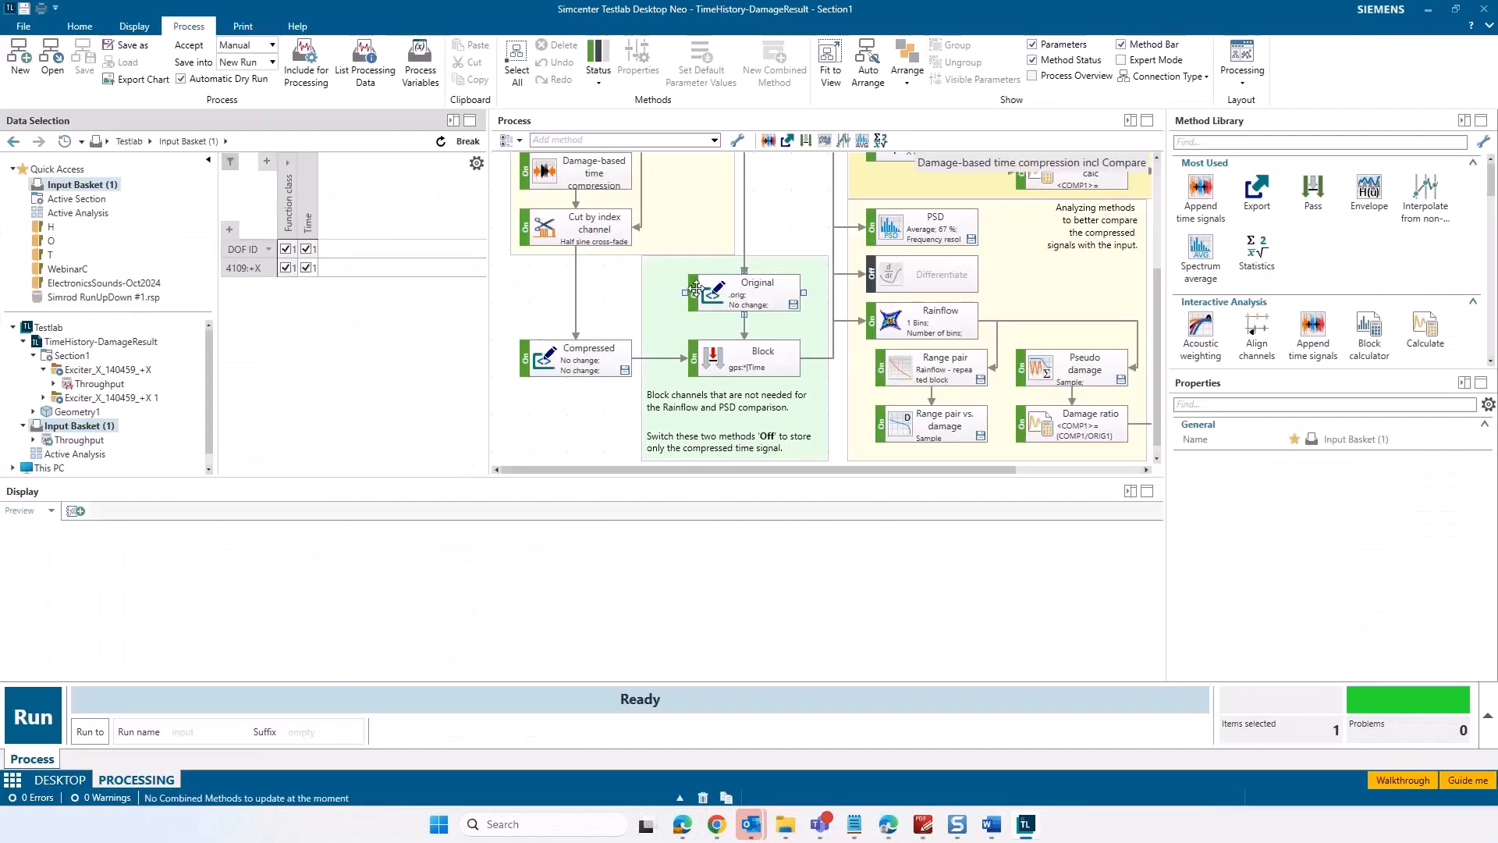
# - Examine the complete process flow from the input through compression to the statistics, PSD and rainflow comparison methods
pyautogui.scroll(2, 688, 276)
pyautogui.scroll(-1, 653, 244)
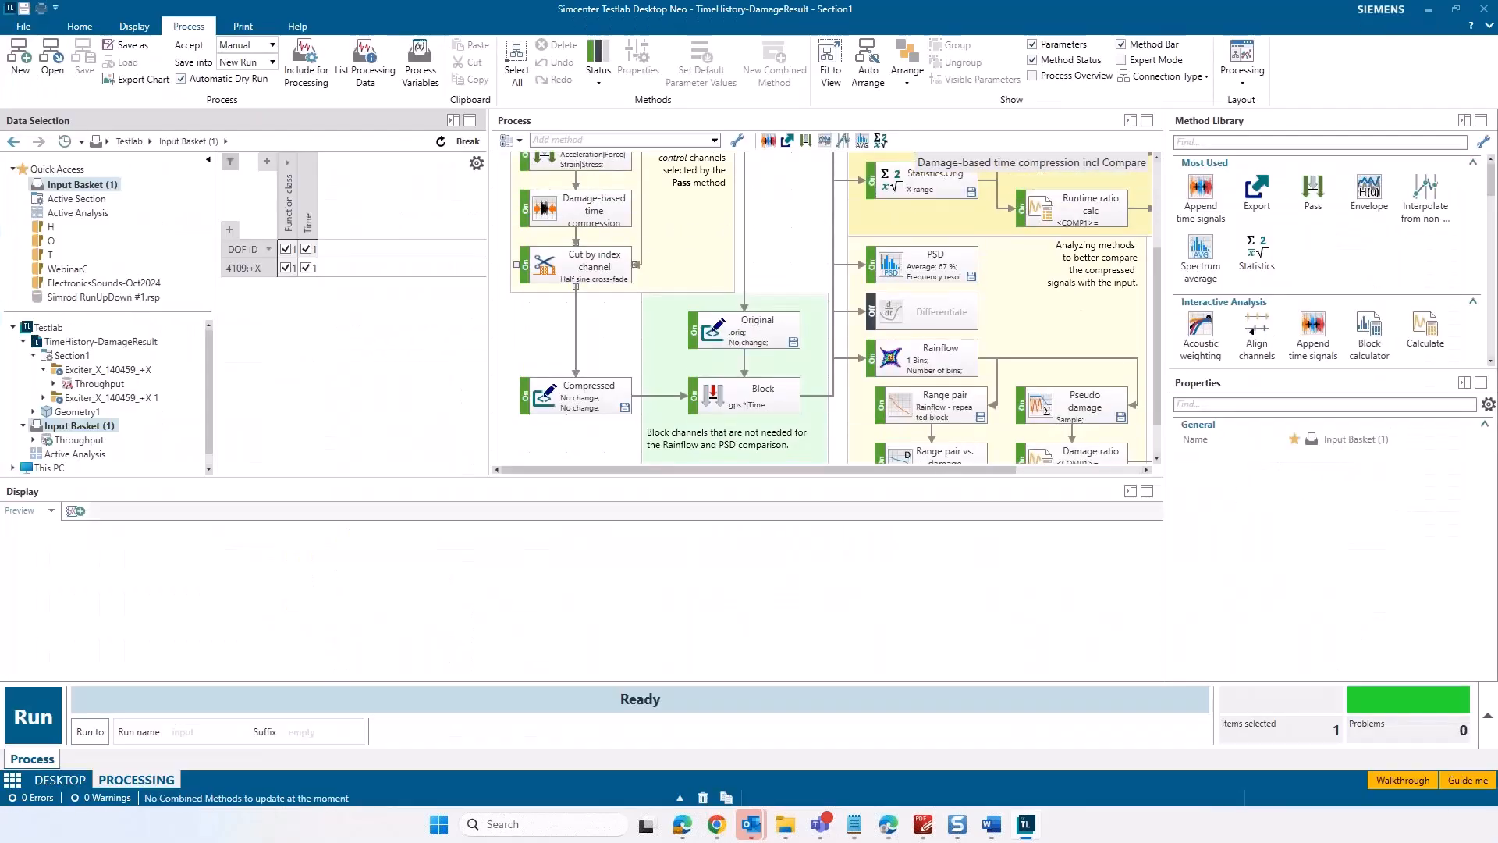
pyautogui.scroll(-1, 698, 266)
pyautogui.scroll(3, 694, 331)
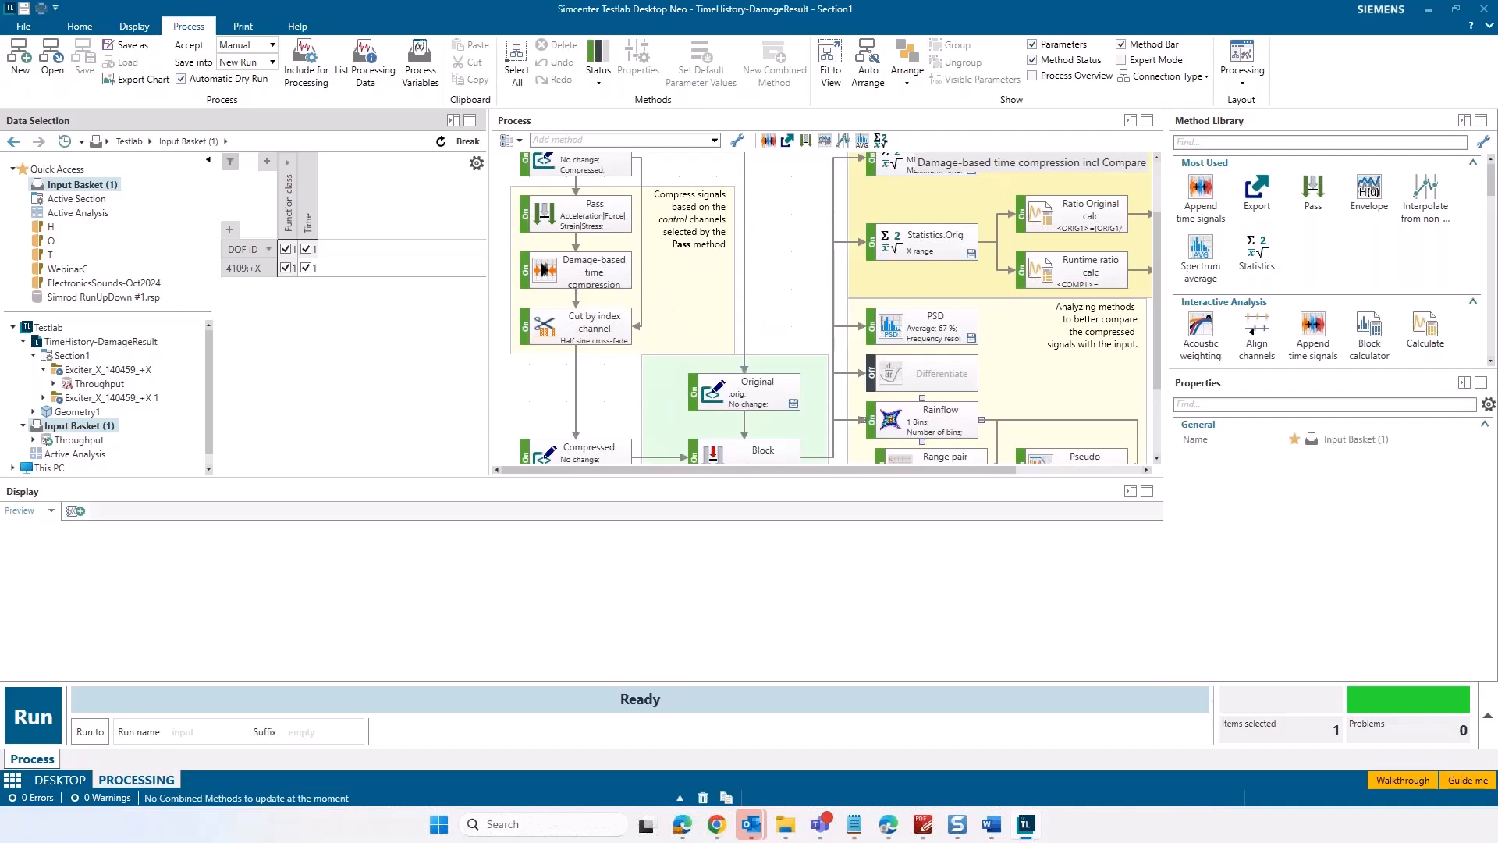
pyautogui.doubleClick(820, 121)
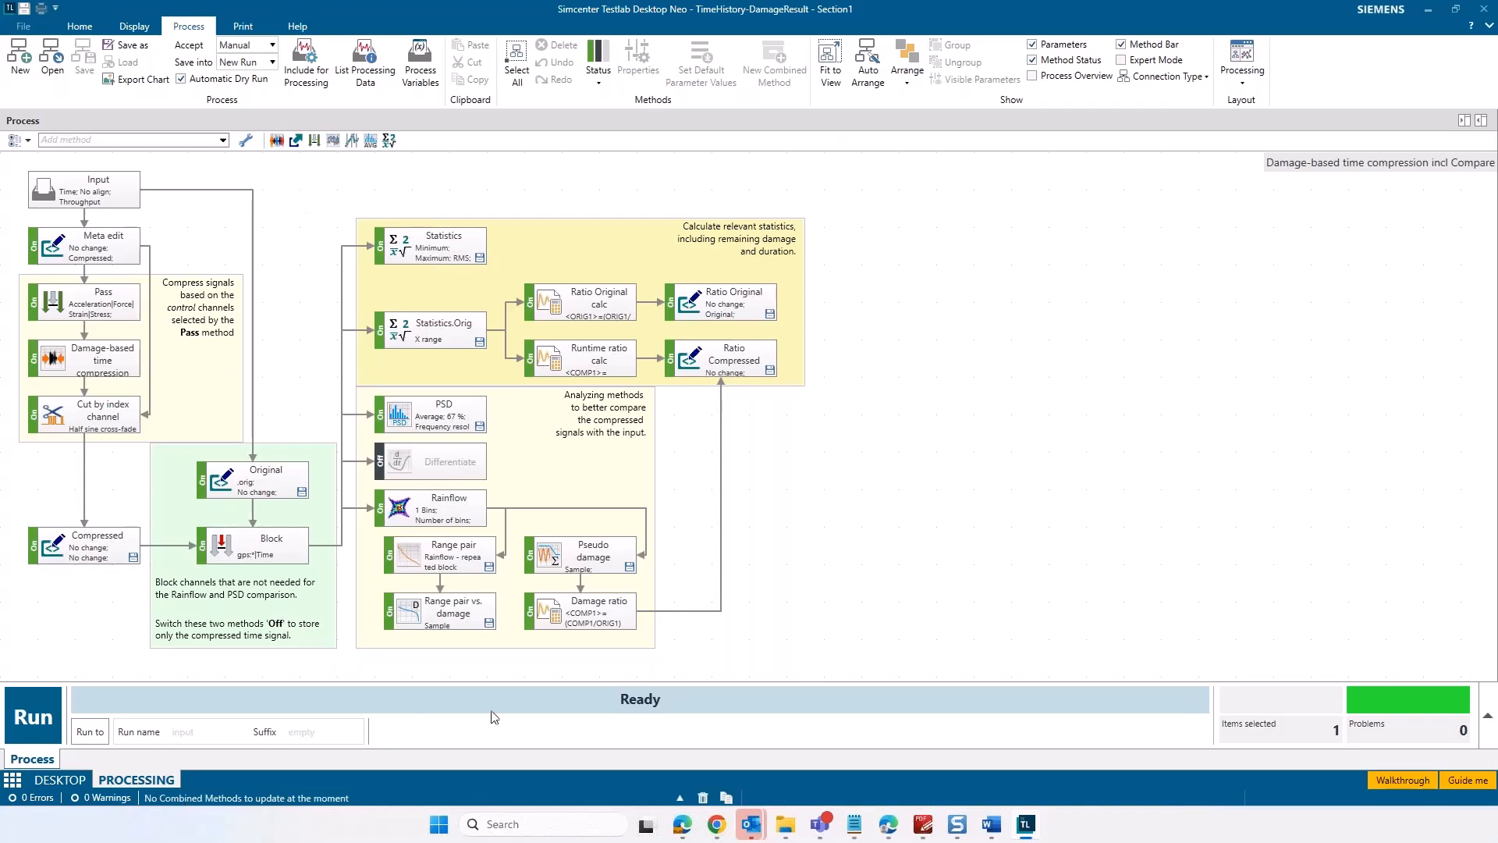
pyautogui.click(102, 190)
pyautogui.click(436, 413)
pyautogui.doubleClick(458, 122)
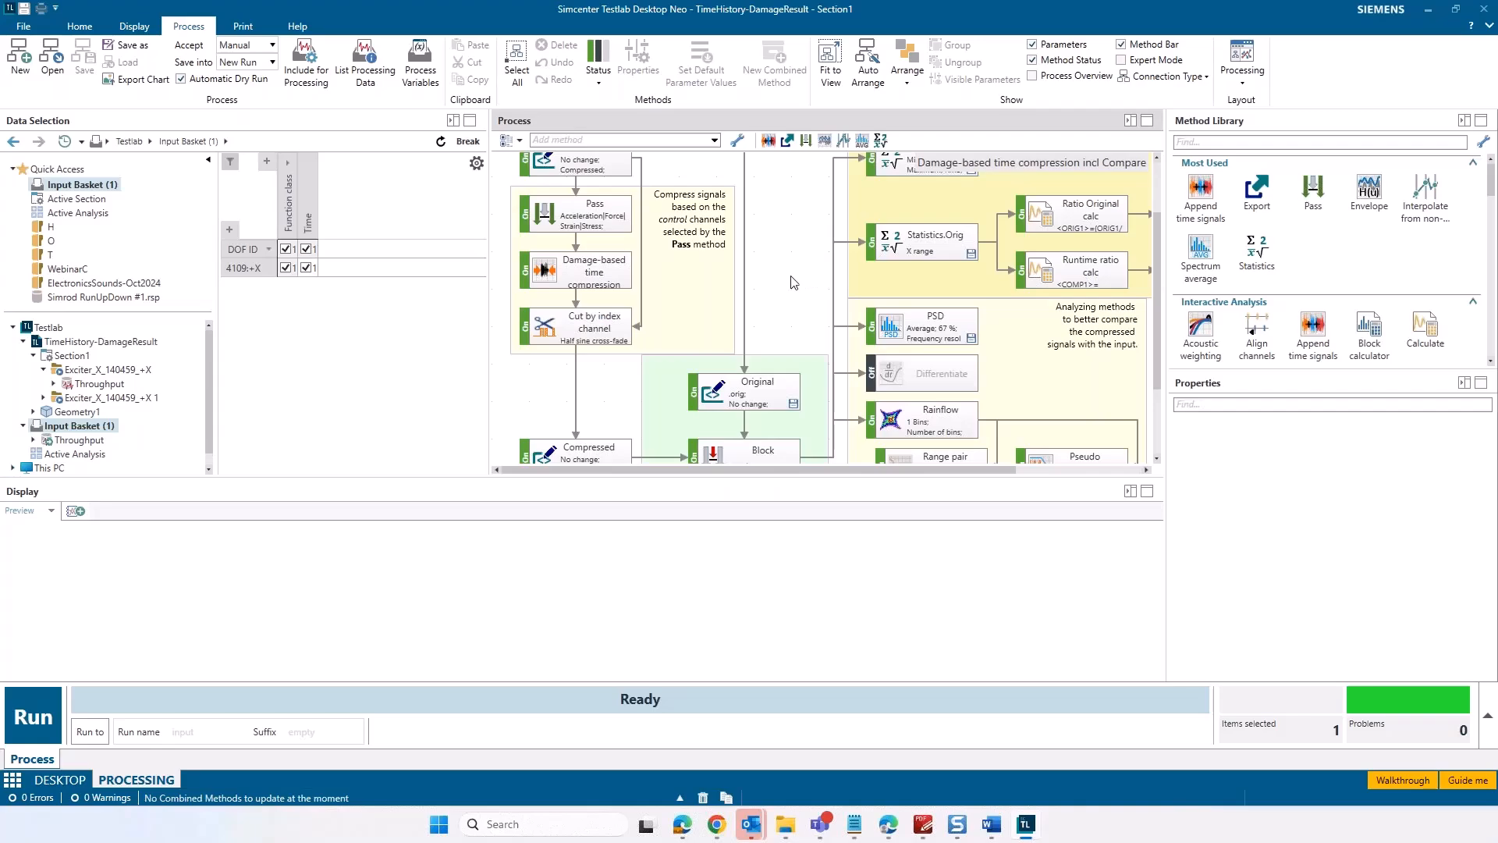
# - Review the properties and help documentation of the Damage-based time compression method
pyautogui.scroll(1, 792, 283)
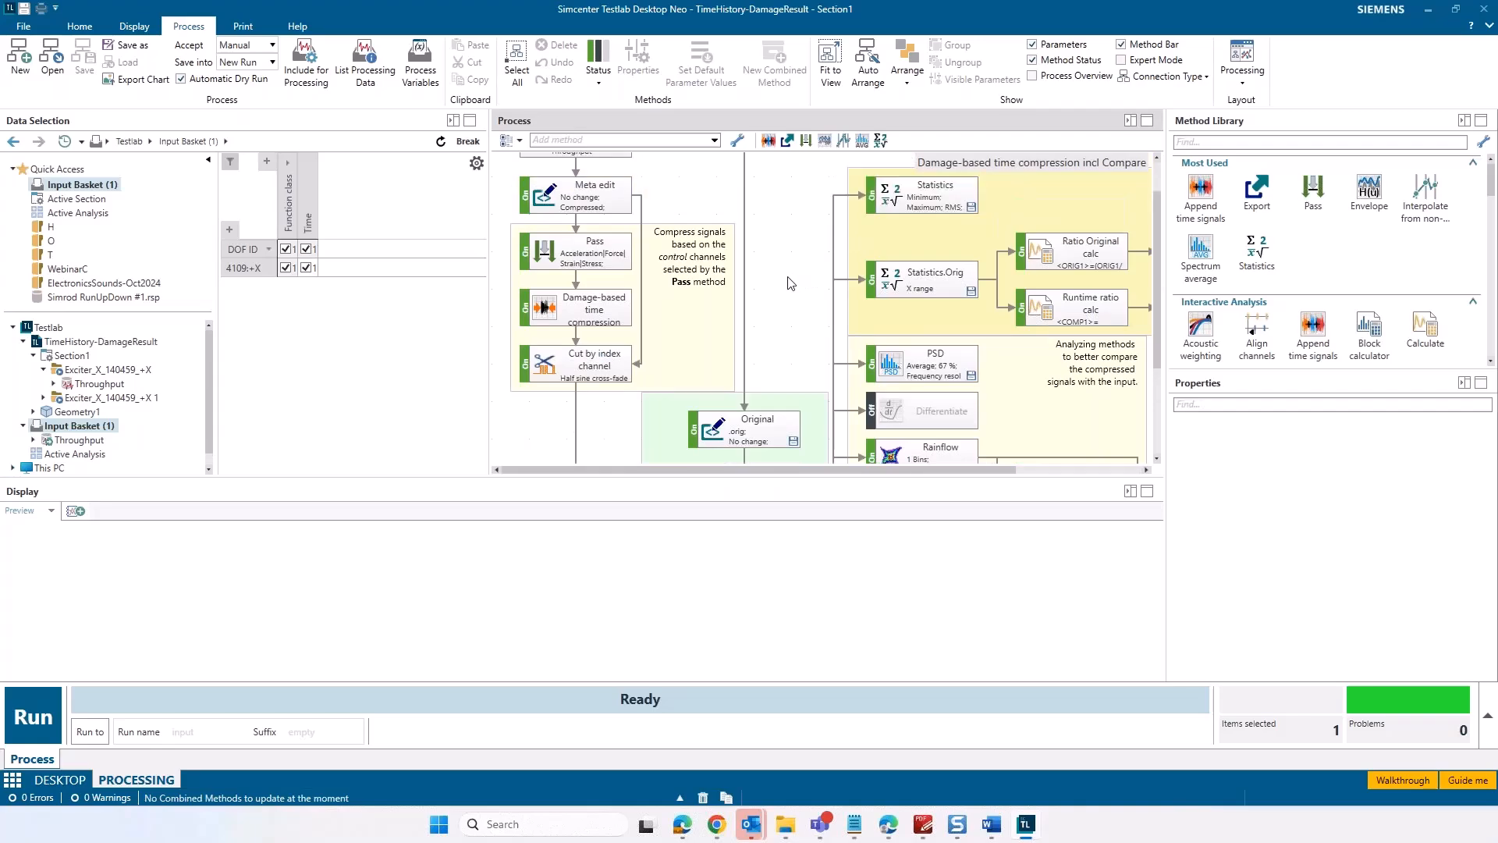
pyautogui.scroll(1, 792, 283)
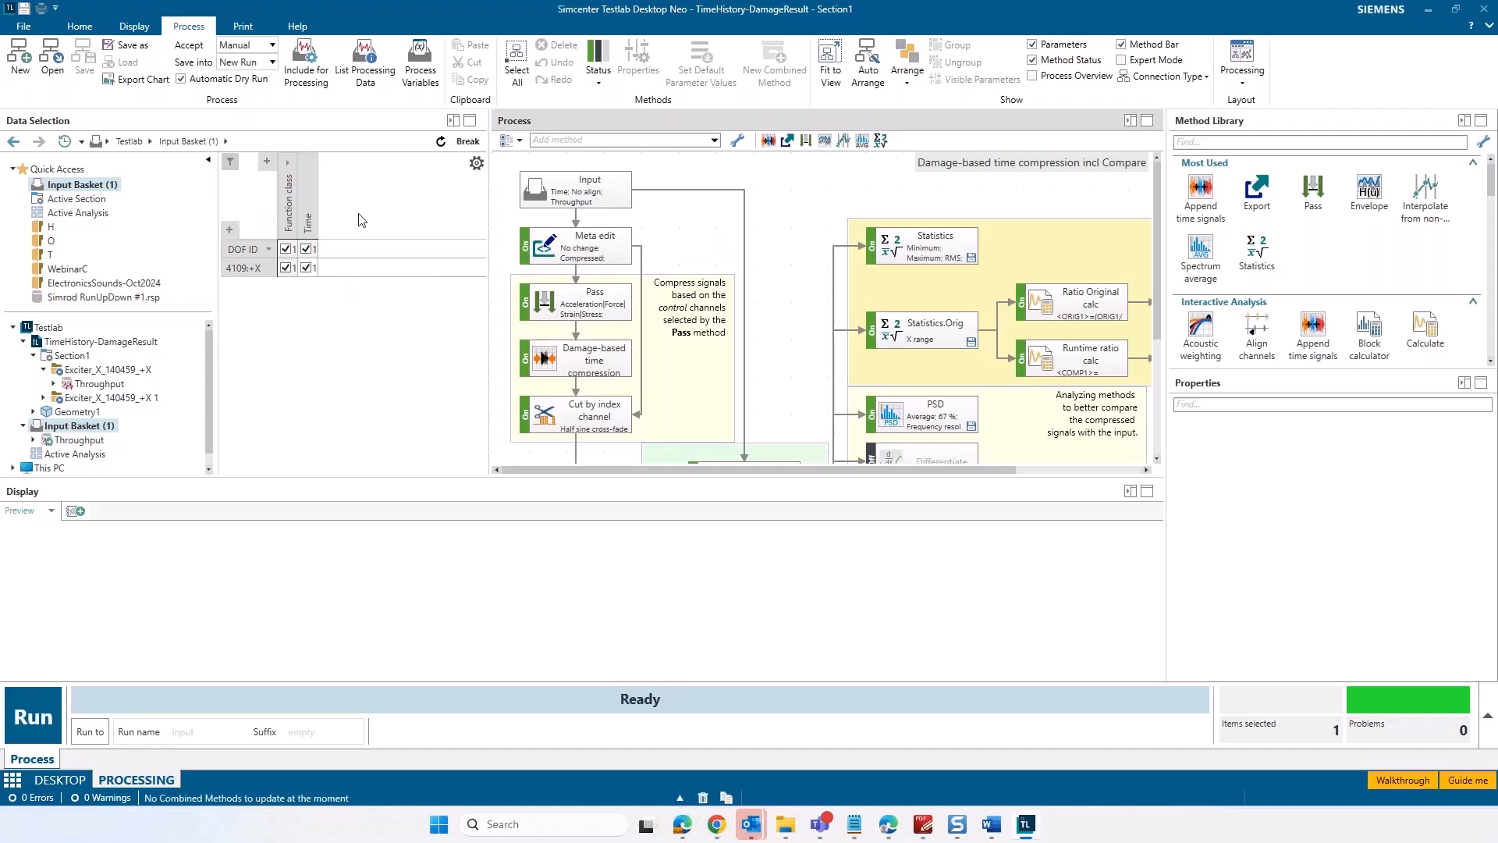
pyautogui.click(591, 371)
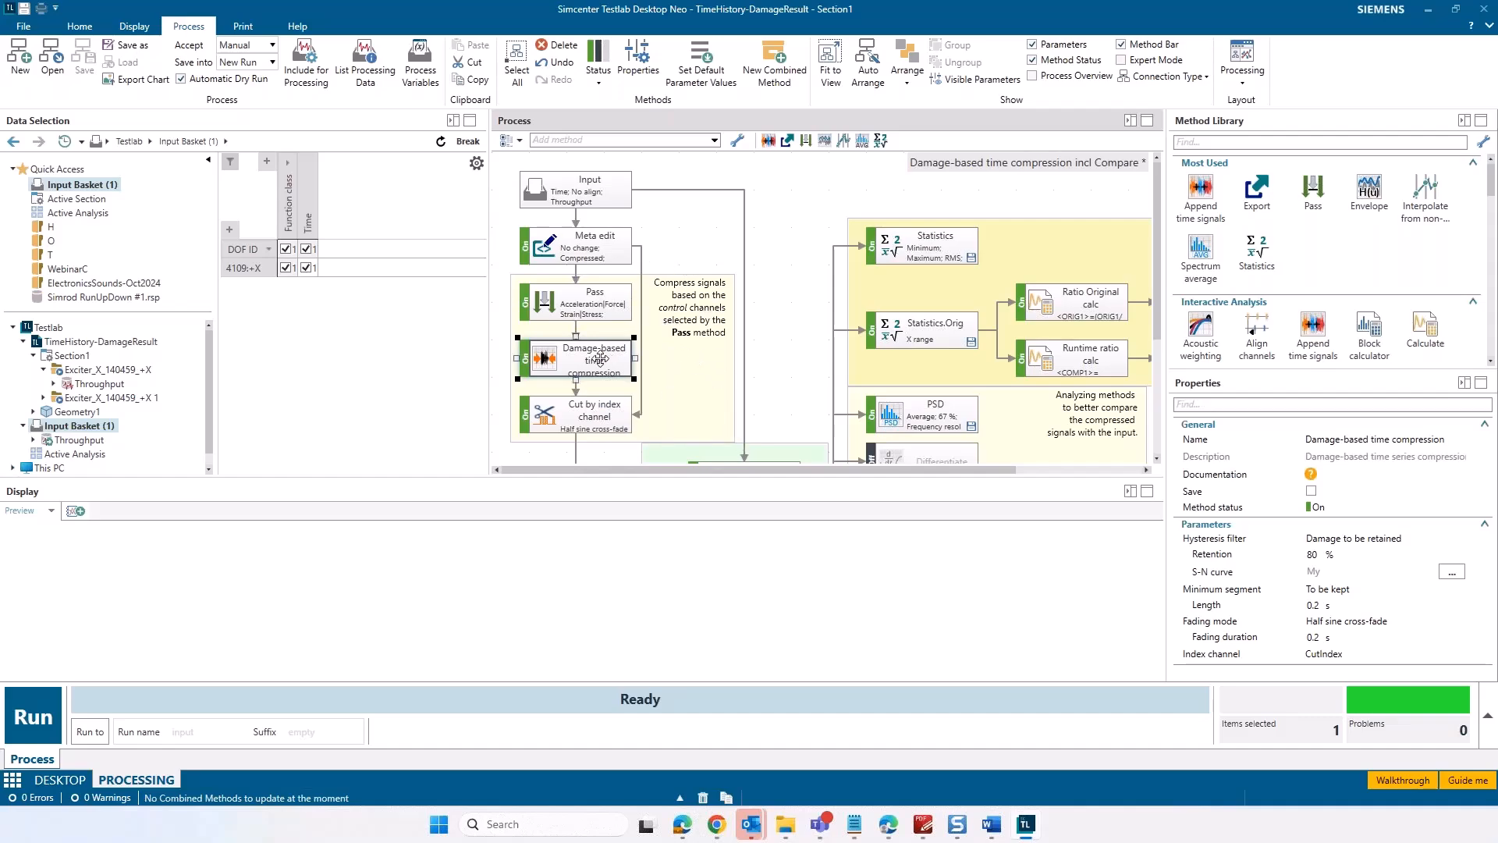
pyautogui.moveTo(601, 357)
pyautogui.click(1310, 473)
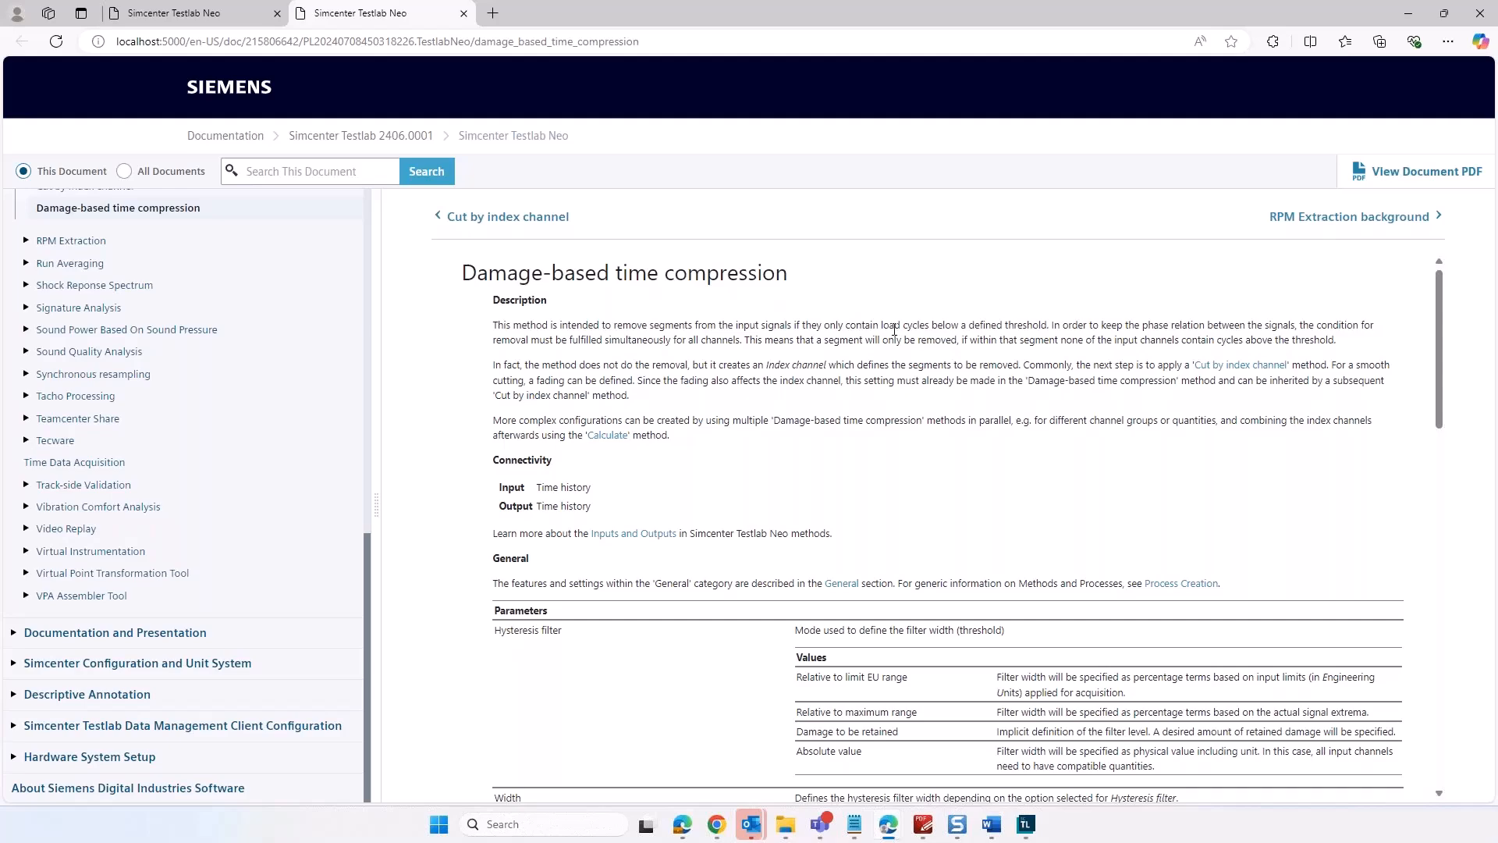
pyautogui.moveTo(1052, 321); pyautogui.dragTo(974, 325)
pyautogui.click(1157, 294)
pyautogui.click(1410, 17)
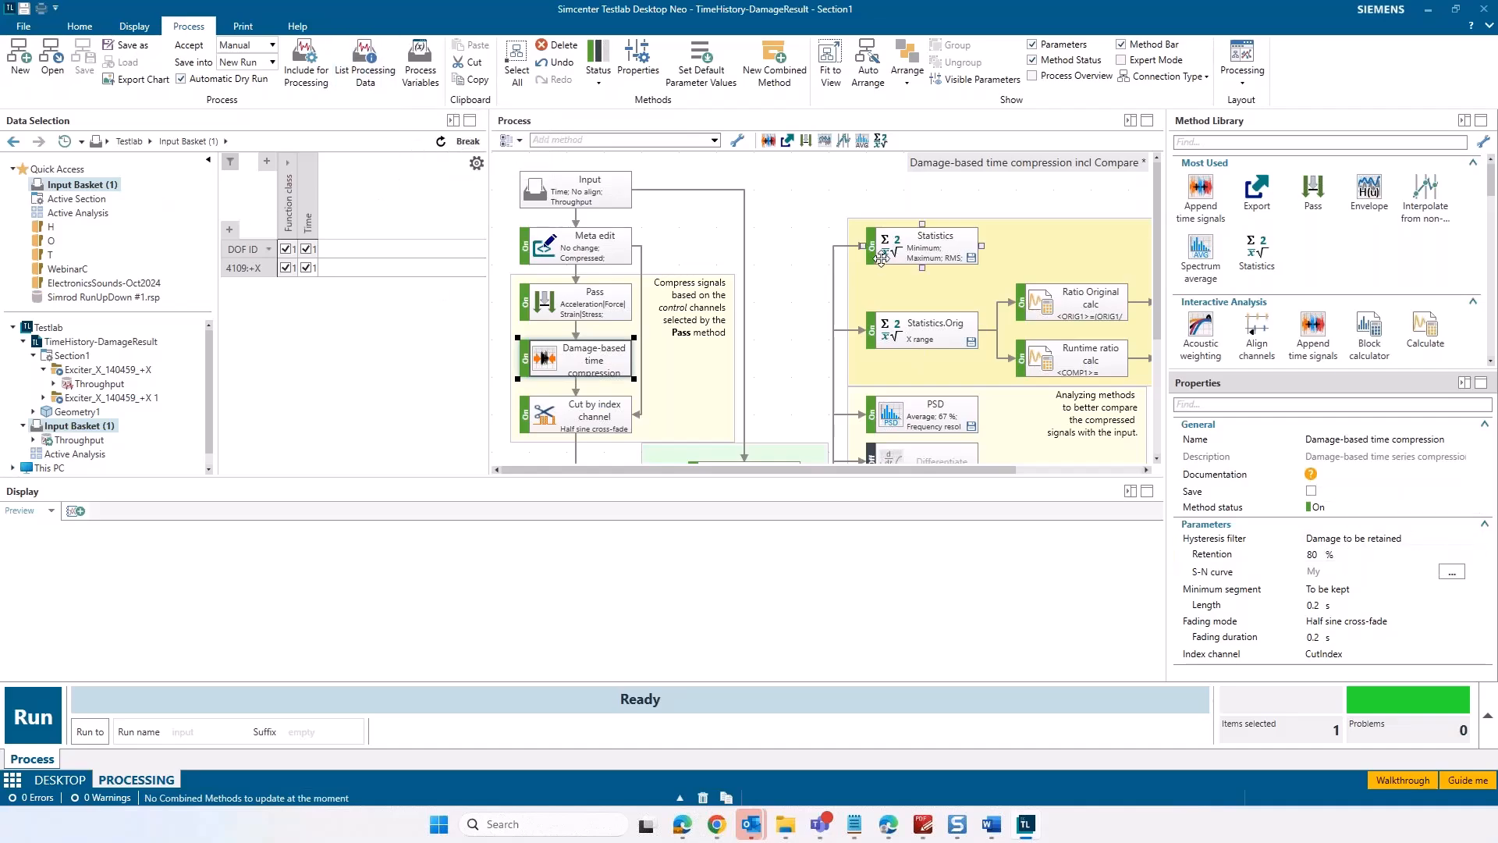
# - Run the process and overlay the original and compressed time histories of point 4109 from the Active Analysis
pyautogui.click(35, 726)
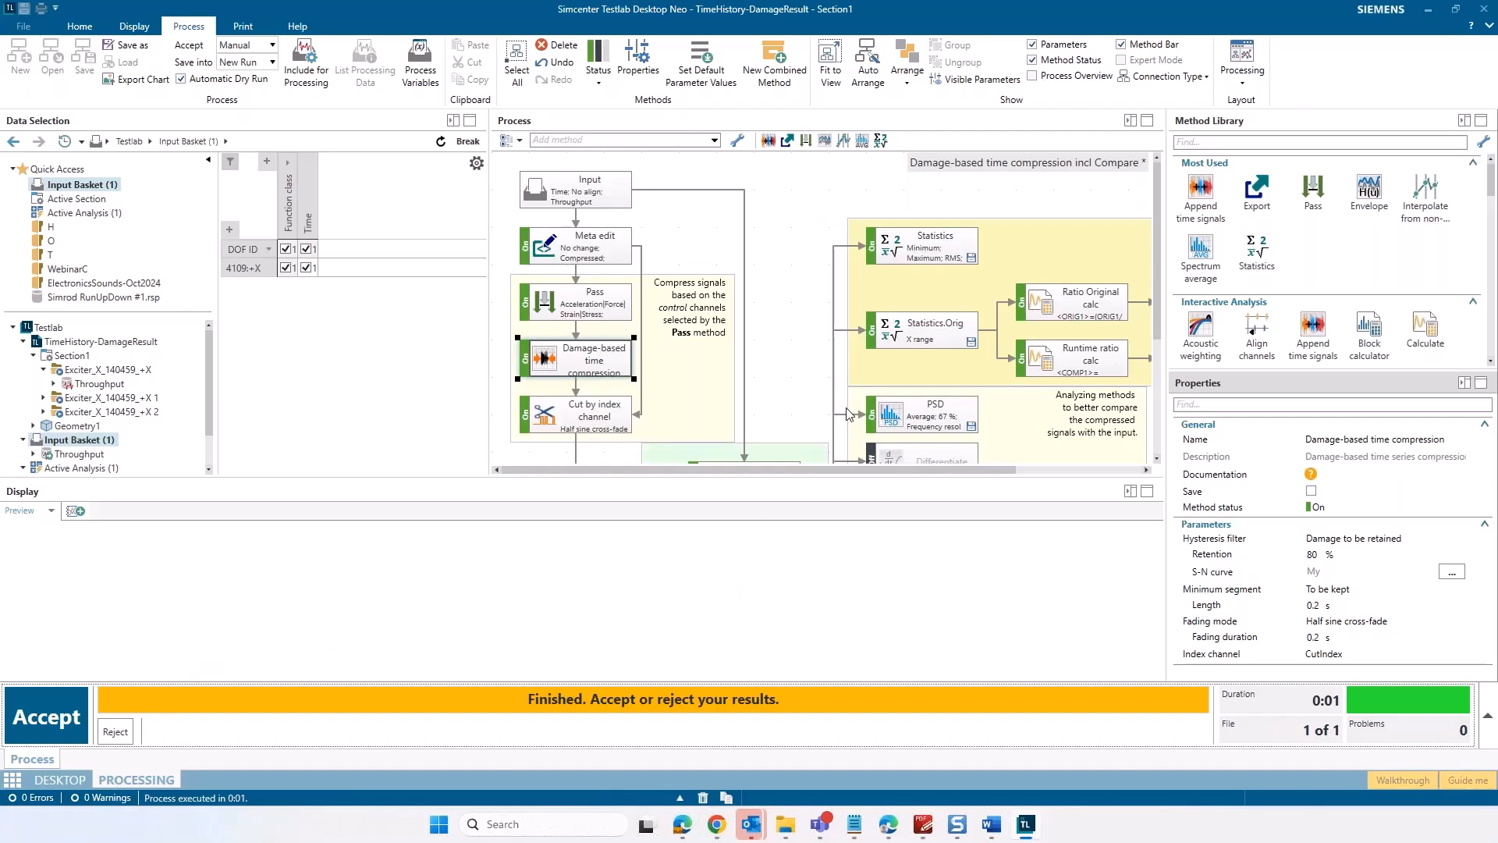
pyautogui.click(77, 216)
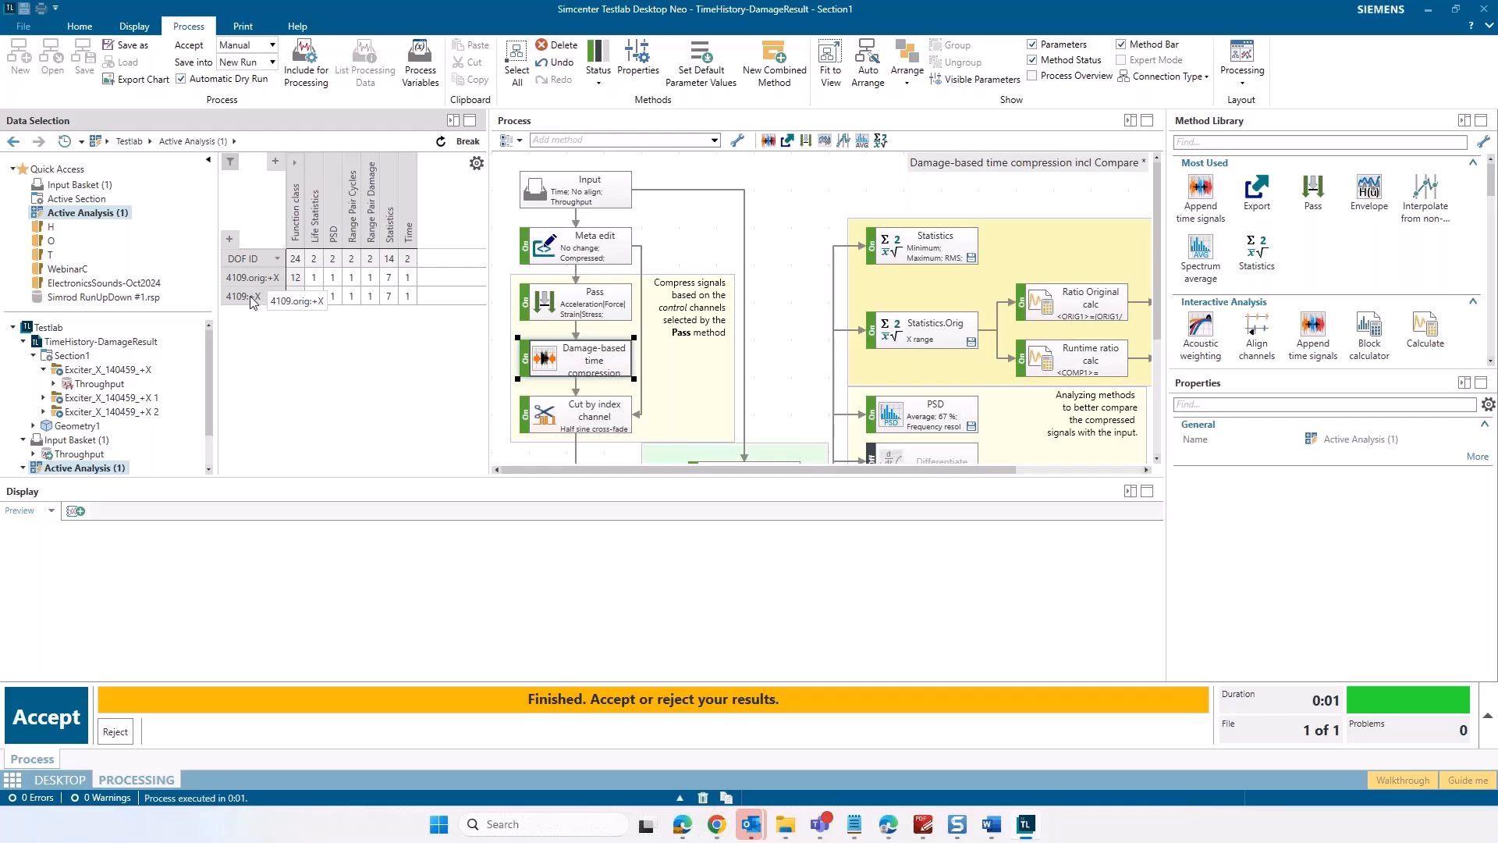
pyautogui.click(409, 274)
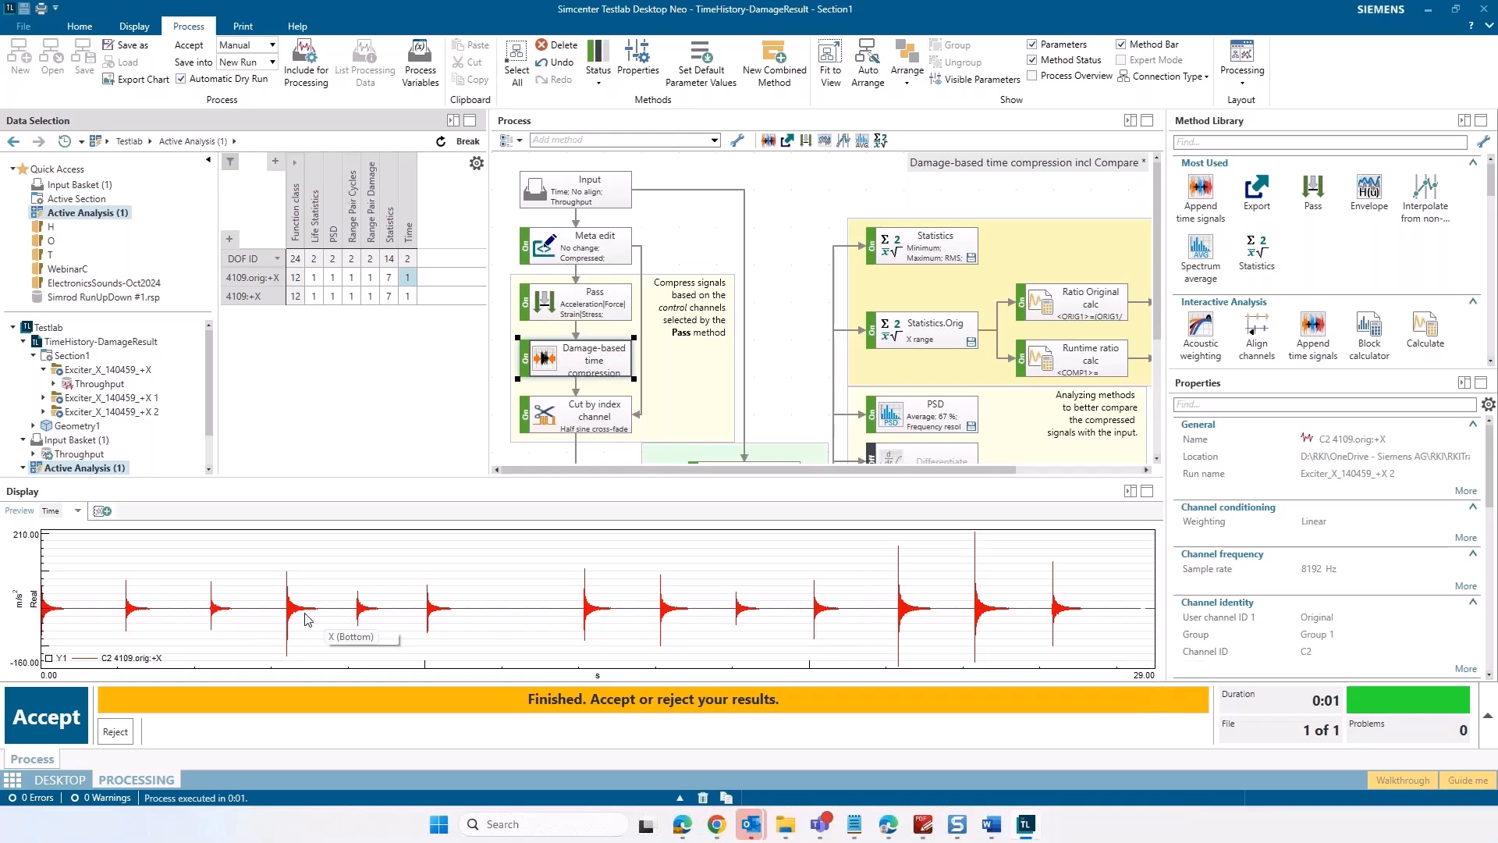
pyautogui.click(407, 296)
pyautogui.keyDown('ctrl'); pyautogui.click(412, 277); pyautogui.keyUp('ctrl')
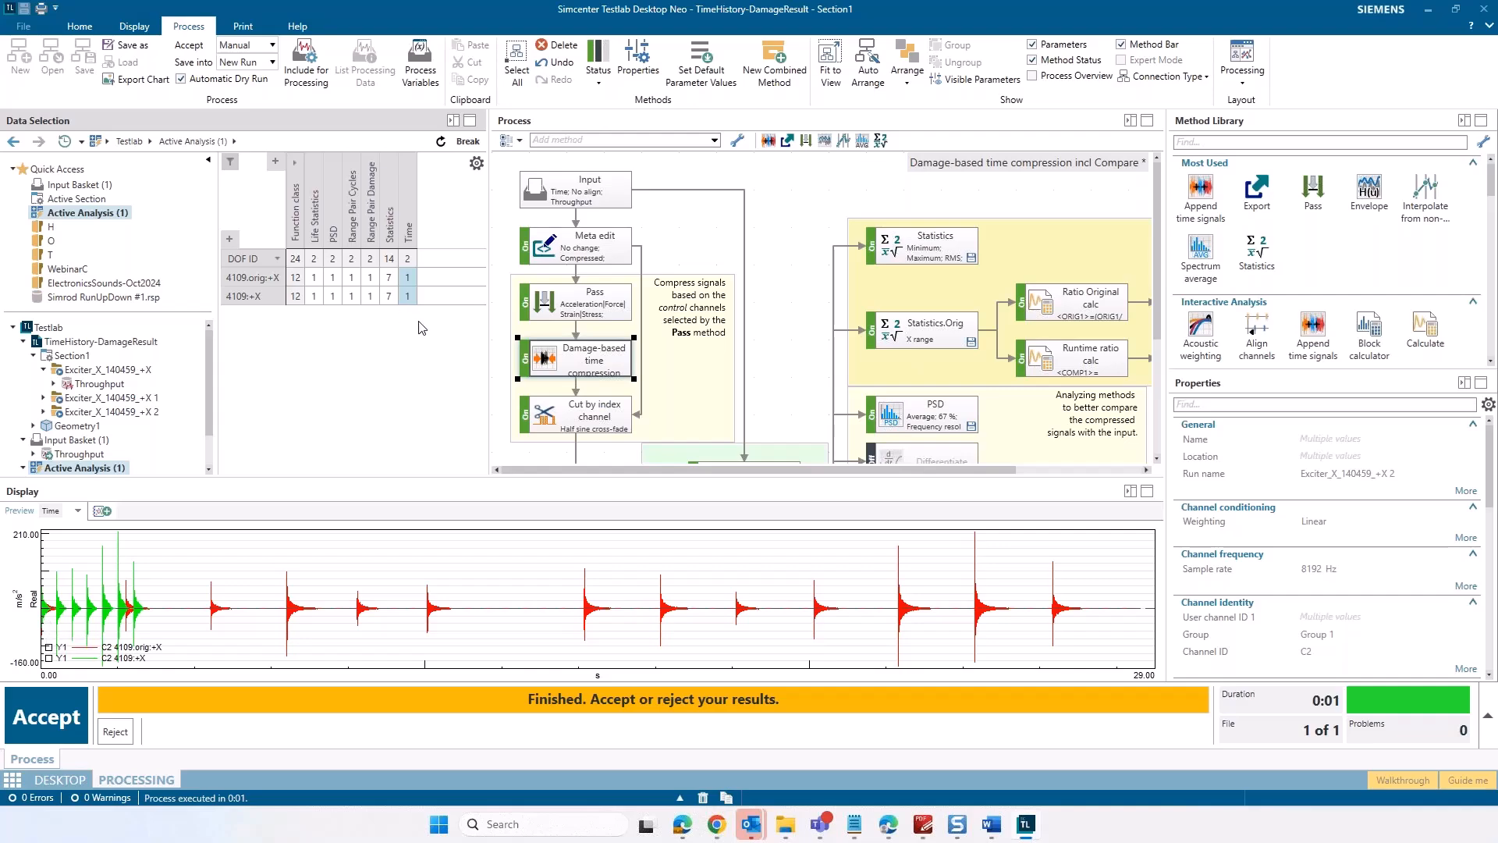
# - Compare the statistics and PSDs of the original and compressed signals, and redisplay the original time history alone
pyautogui.click(388, 258)
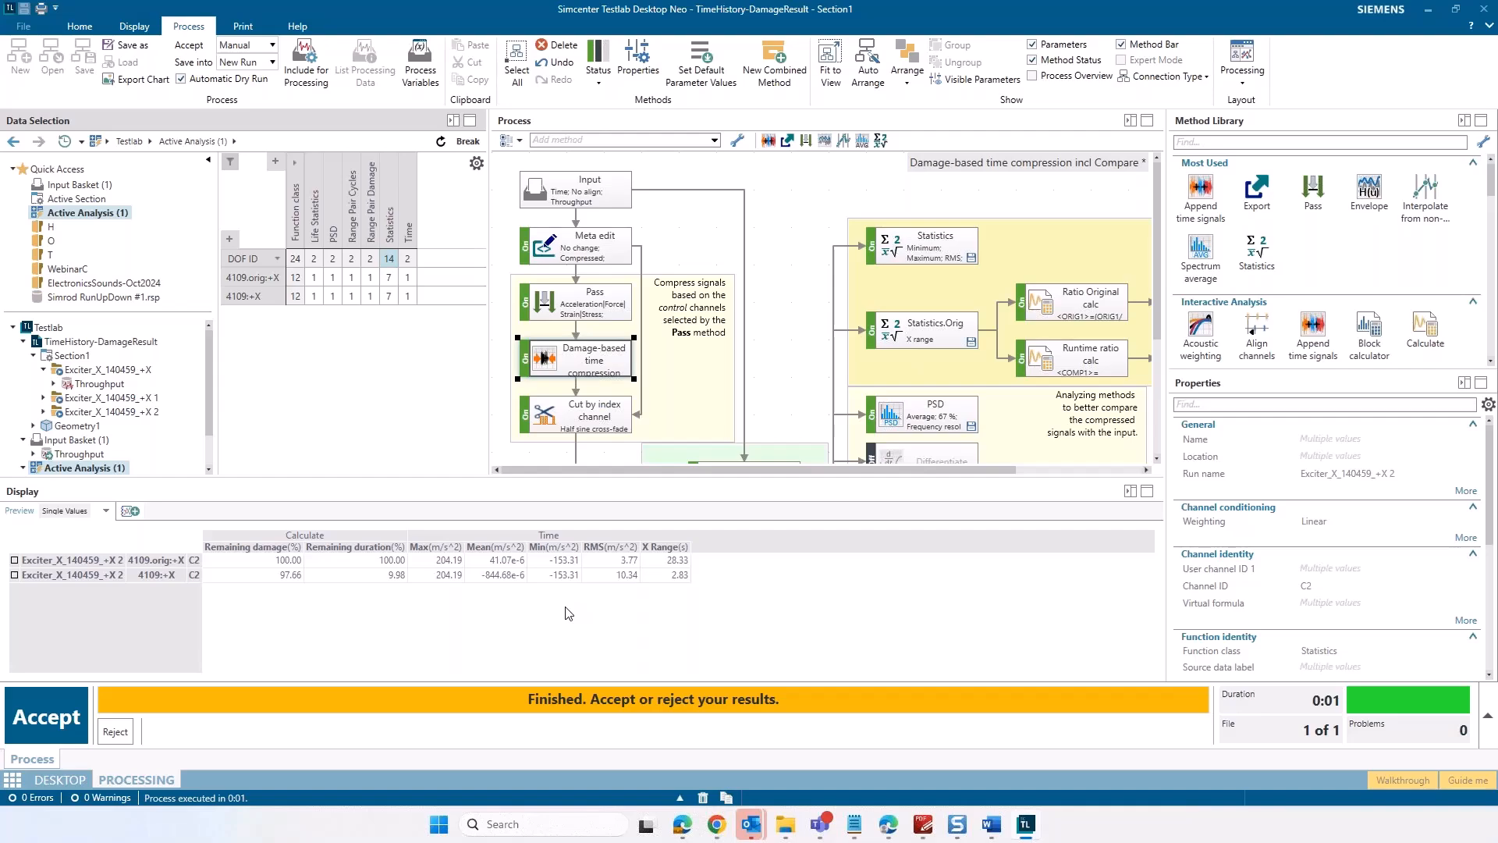
pyautogui.click(333, 259)
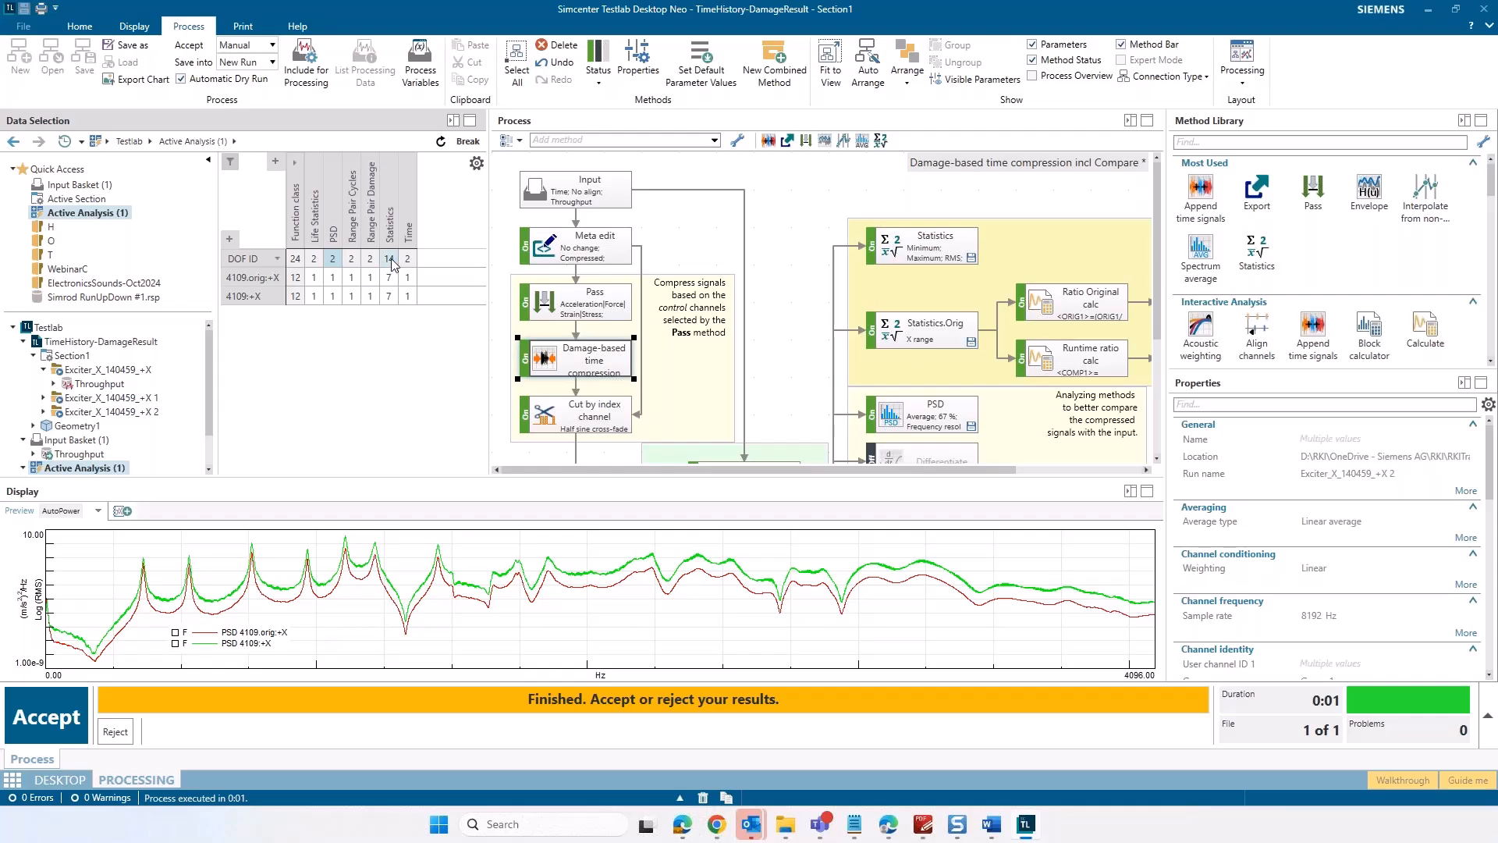
pyautogui.click(391, 262)
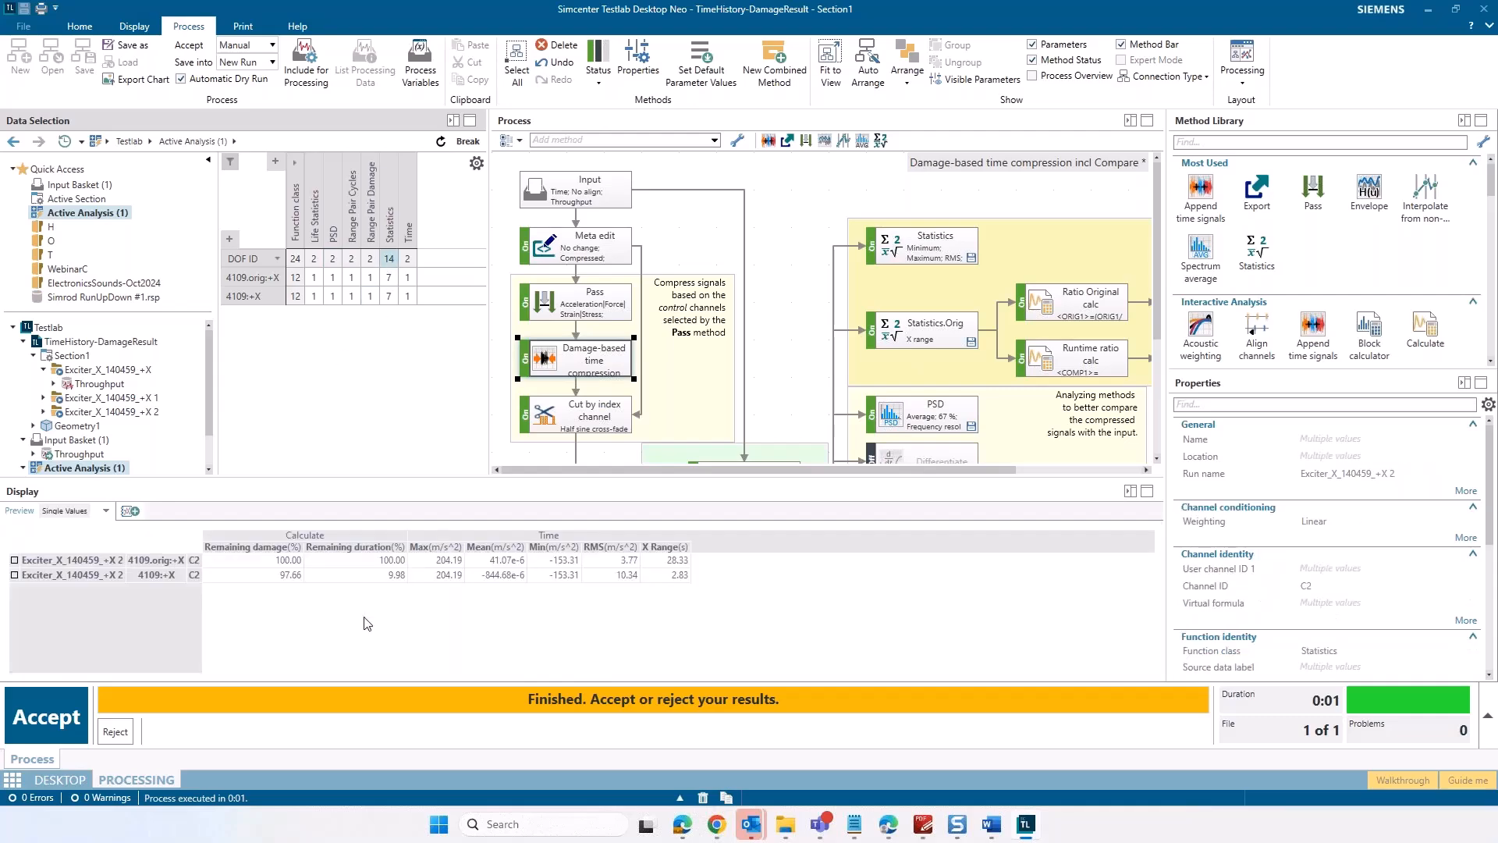
pyautogui.click(407, 278)
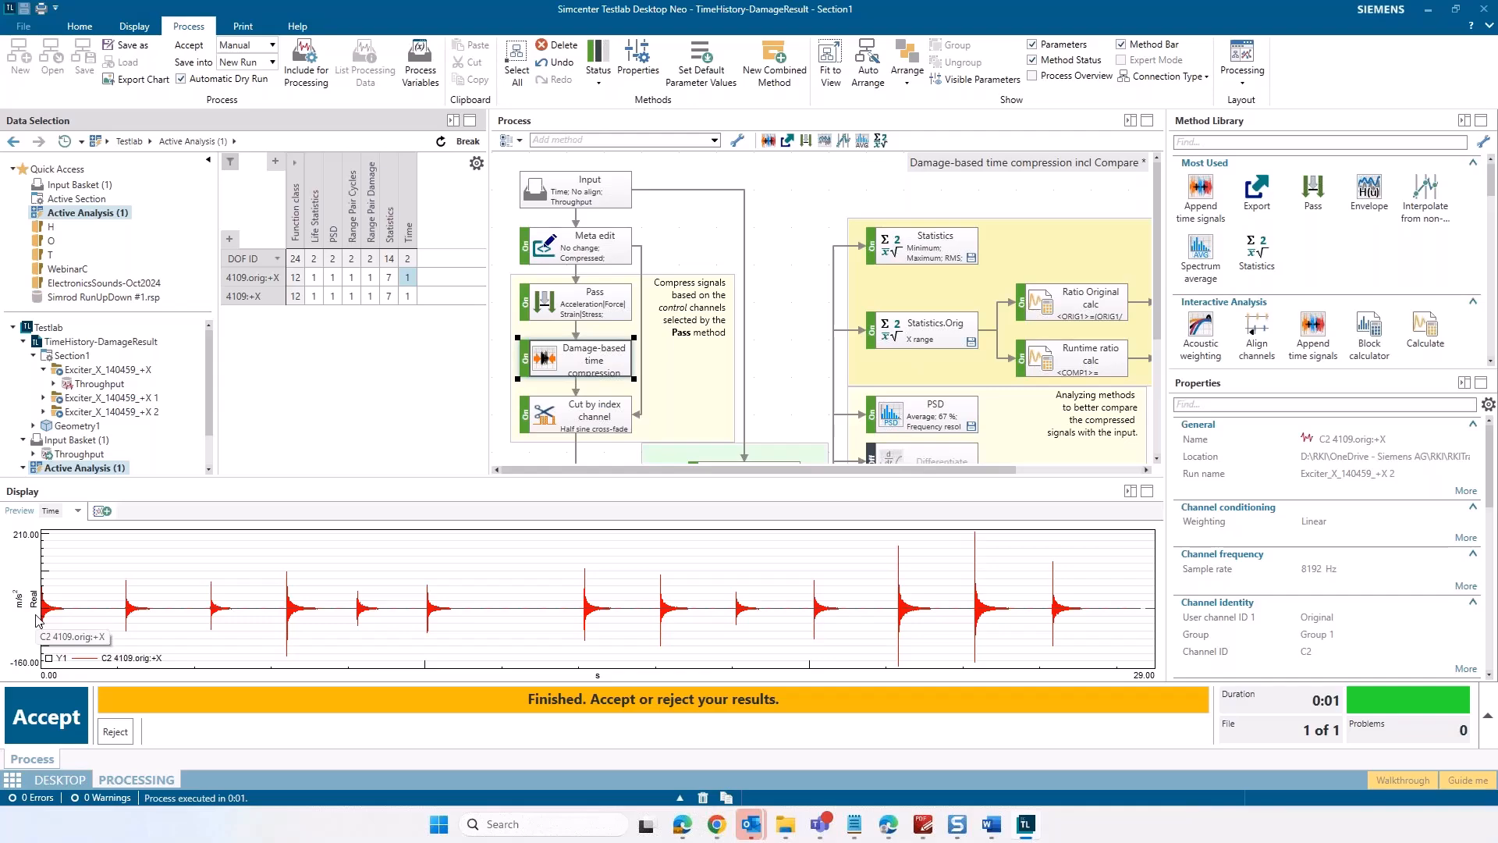
# - Overlay the original and compressed time histories of point 4109 in the Active Analysis and accept the processing results
pyautogui.click(390, 280)
pyautogui.click(406, 280)
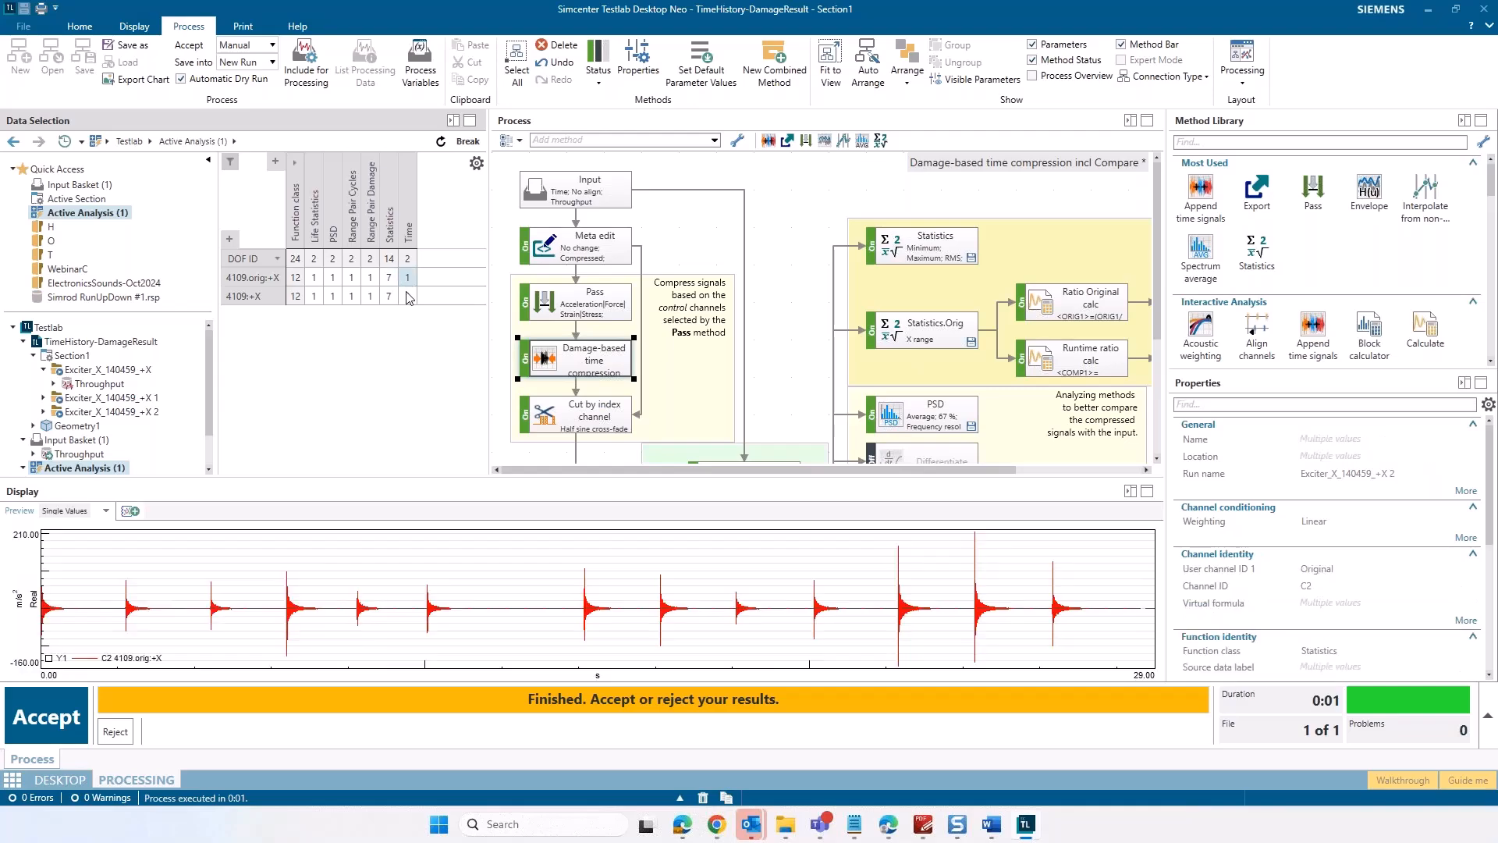
pyautogui.keyDown('ctrl'); pyautogui.click(407, 297); pyautogui.keyUp('ctrl')
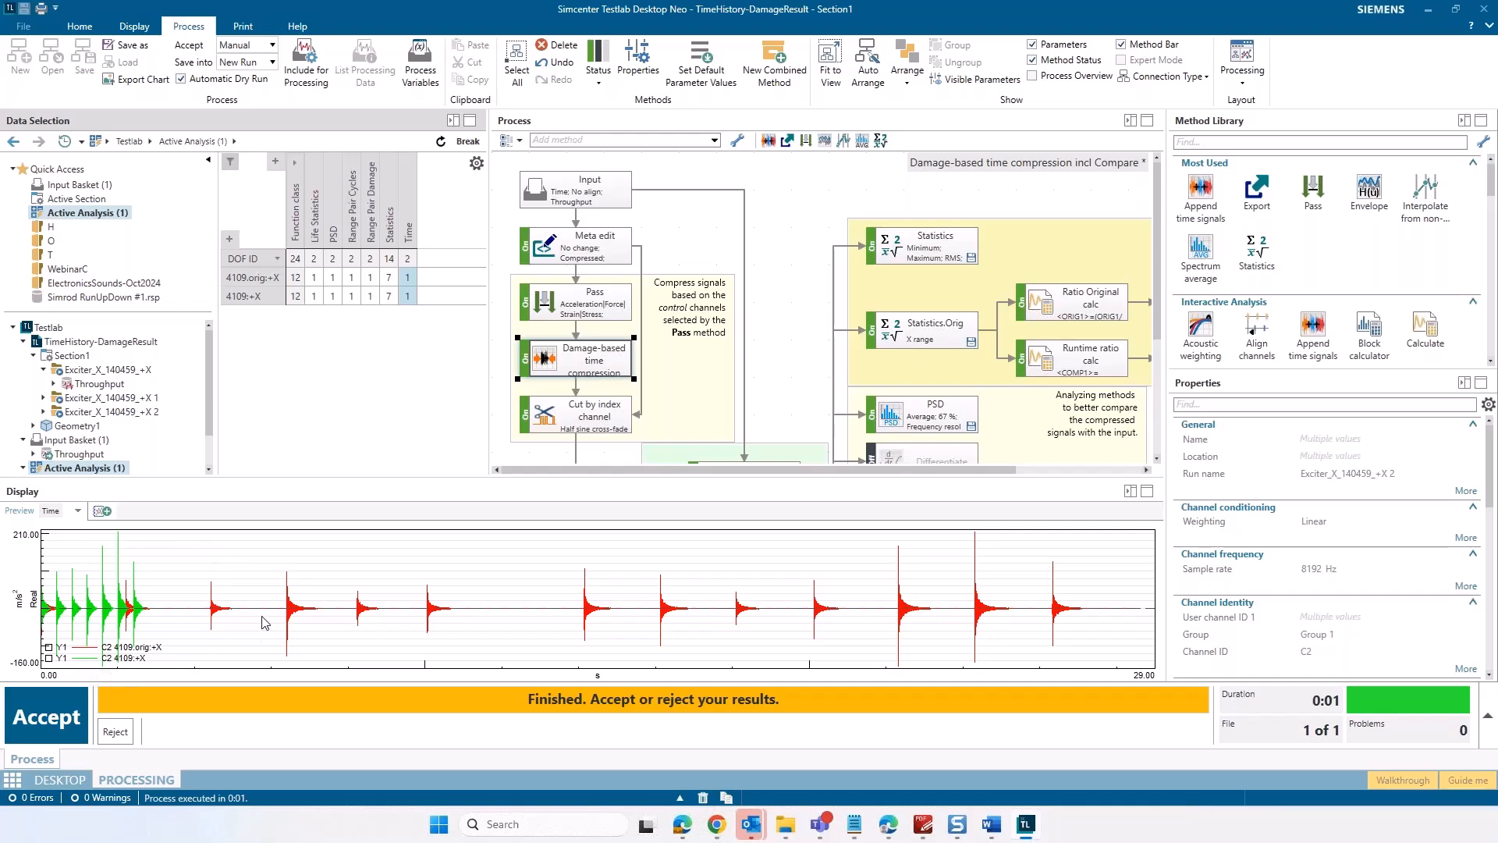
pyautogui.click(48, 724)
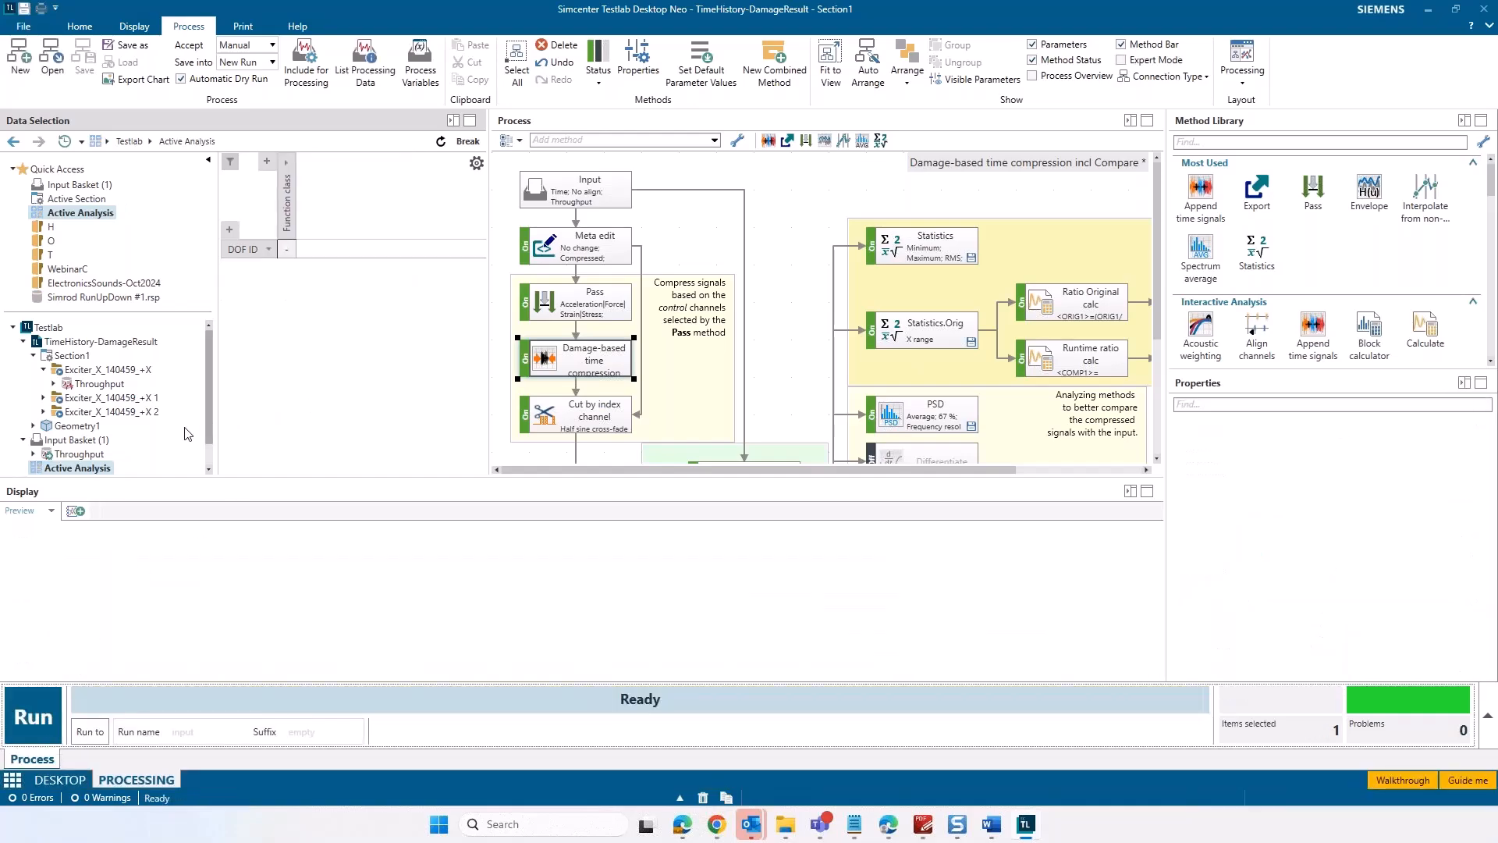
# - Display the original and compressed time histories of point 4109 together from the saved run Exciter_X_140459_+X 2
pyautogui.click(135, 413)
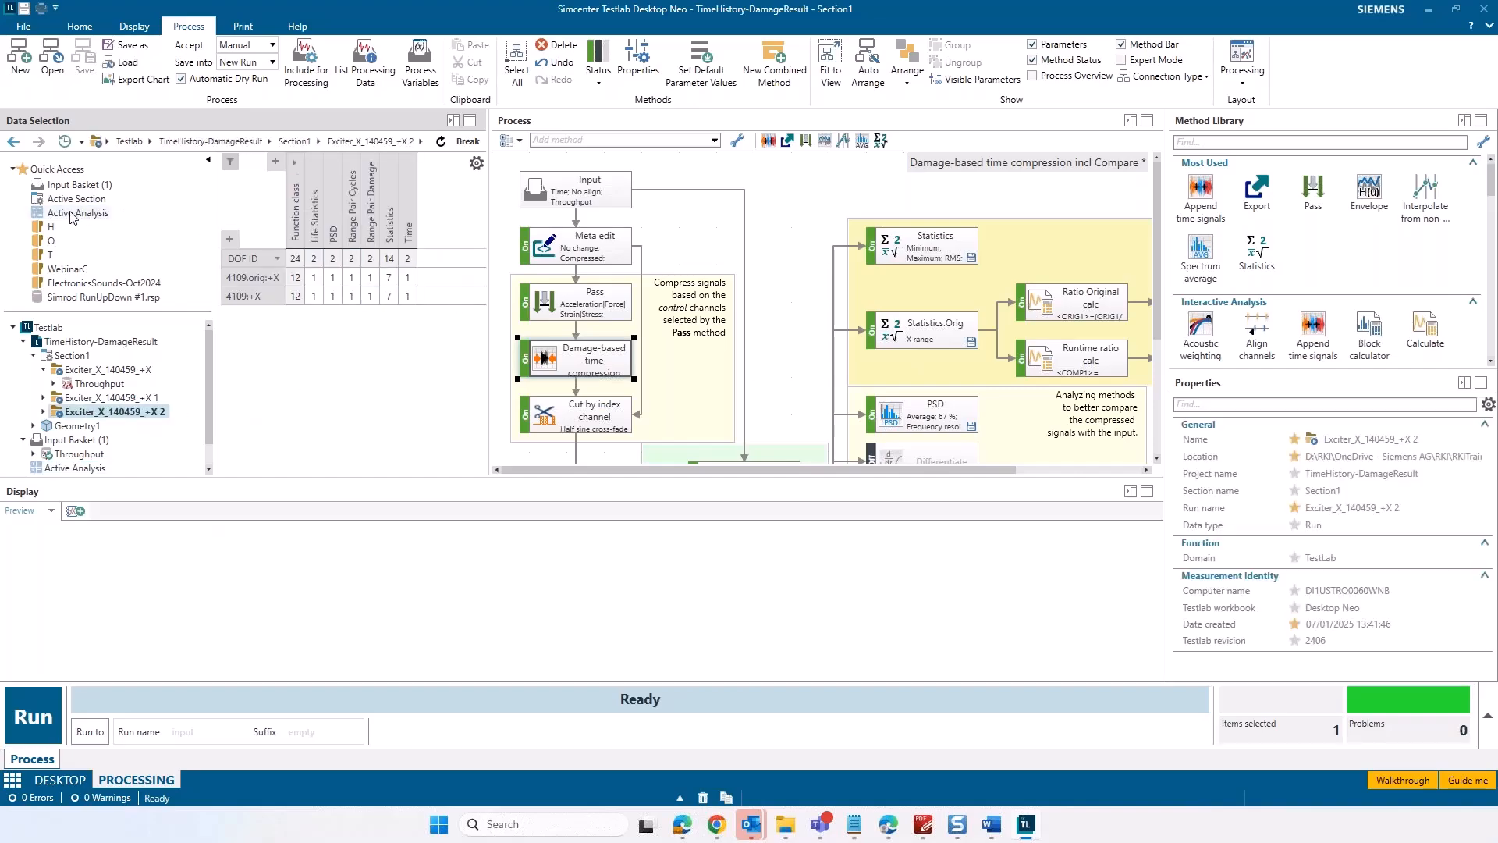
pyautogui.click(412, 278)
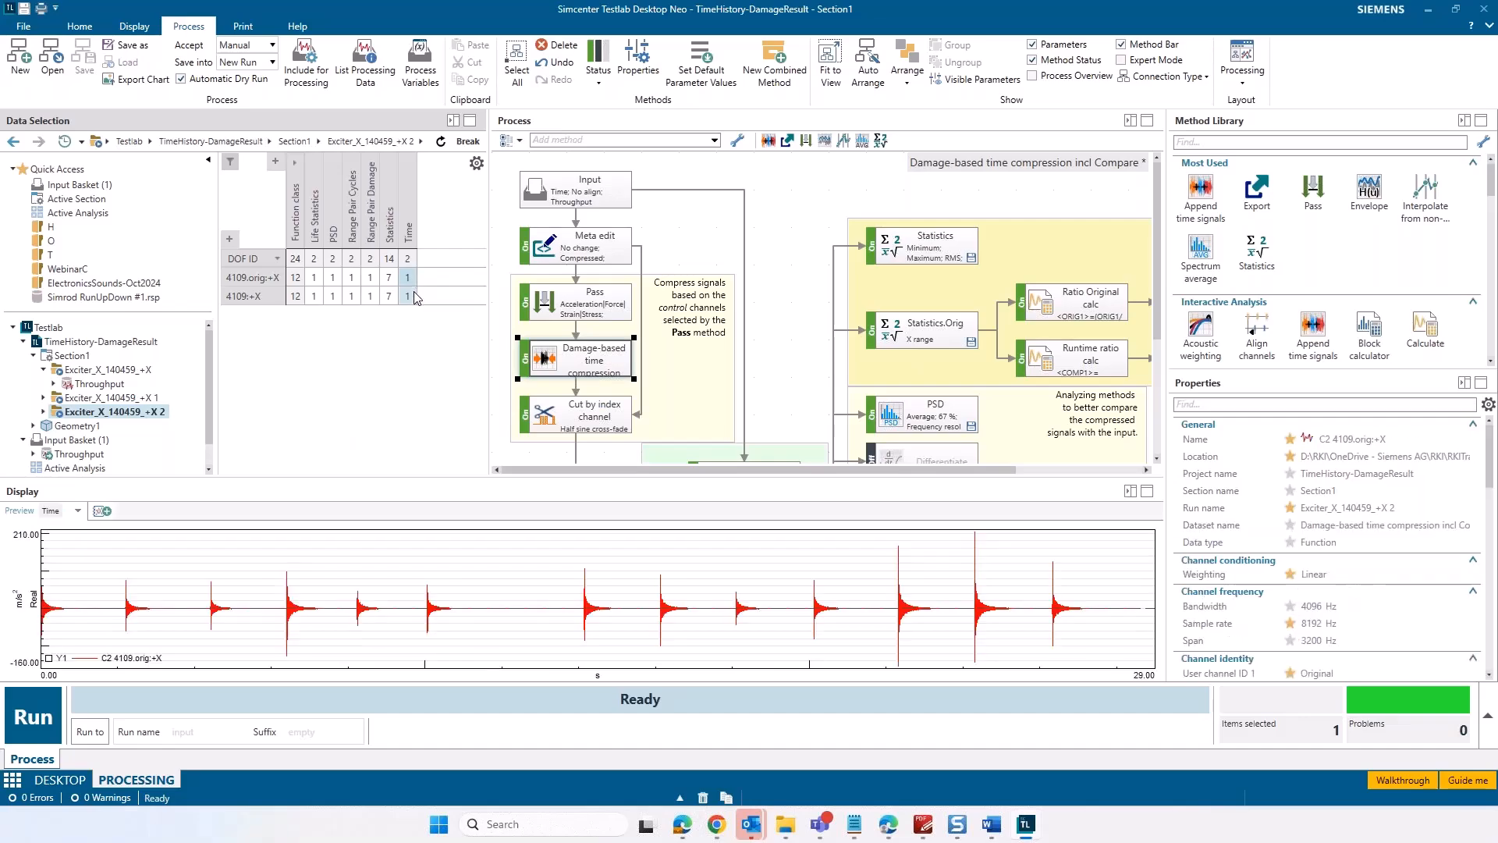
pyautogui.keyDown('ctrl'); pyautogui.click(416, 297); pyautogui.keyUp('ctrl')
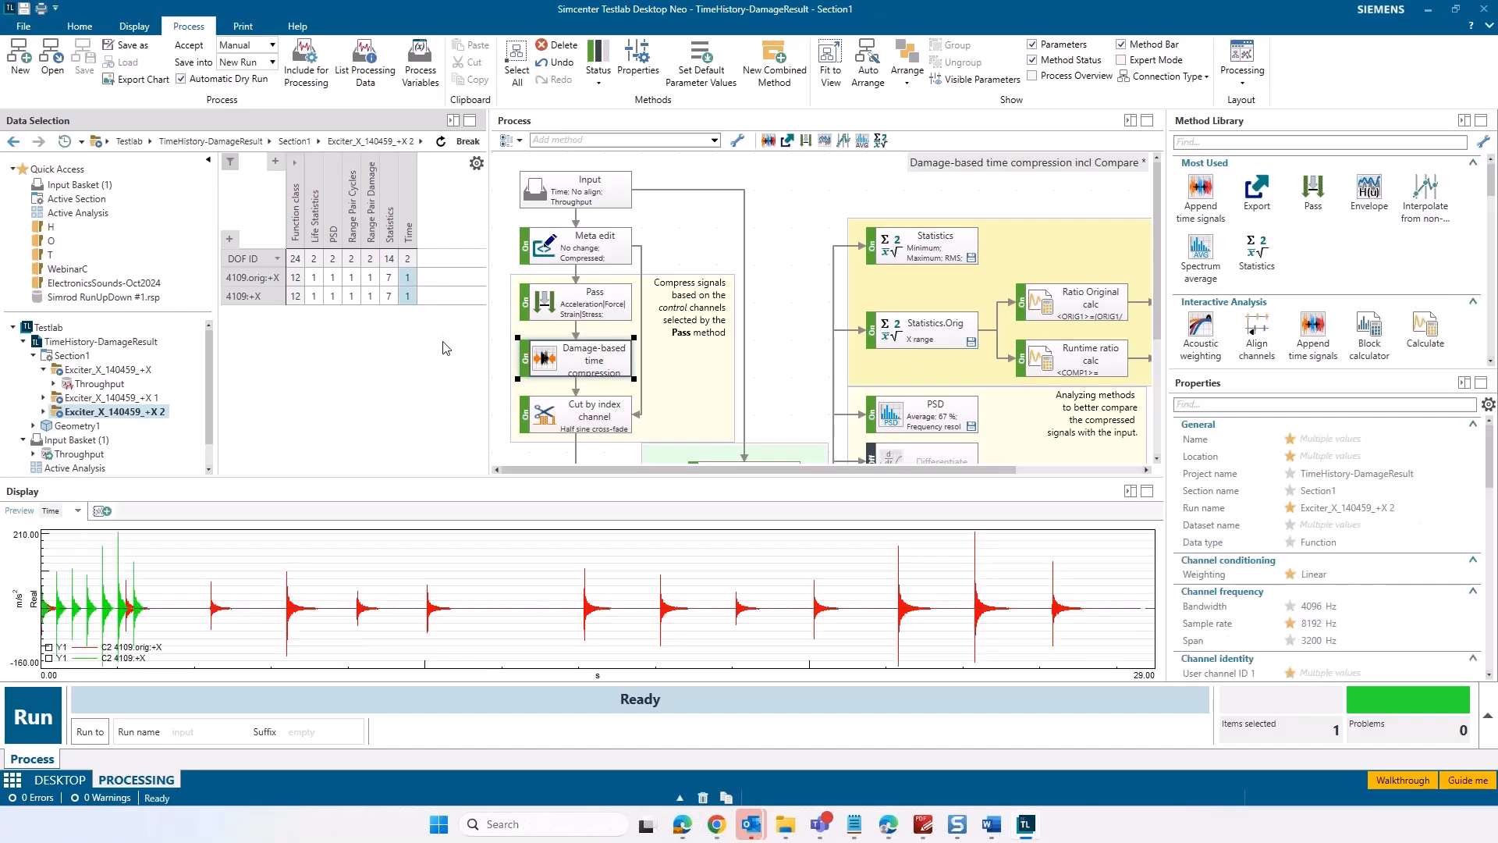